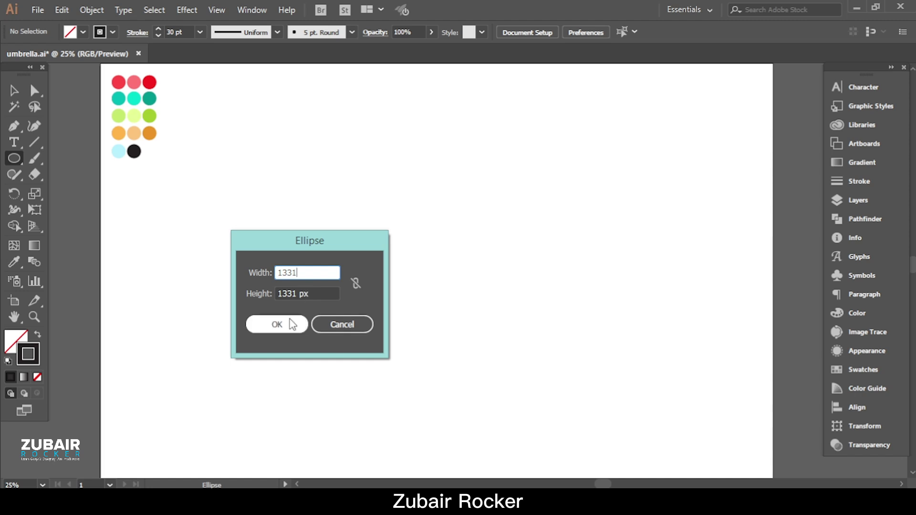
Create a 1331 × 1331 px circle, move it to the middle of the artboard and shift it slightly upward
{"action": "left_click", "coordinate": [14, 89]}
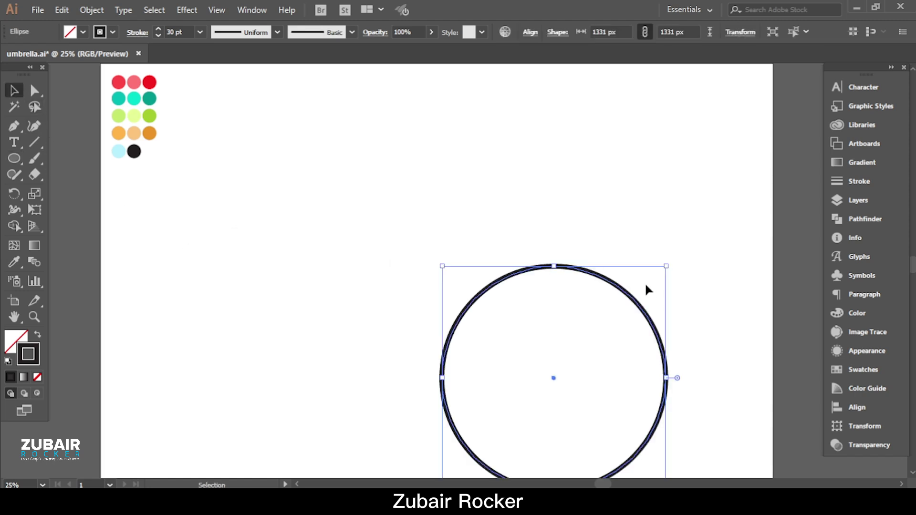
{"action": "left_click_drag", "start_coordinate": [604, 281], "coordinate": [486, 197]}
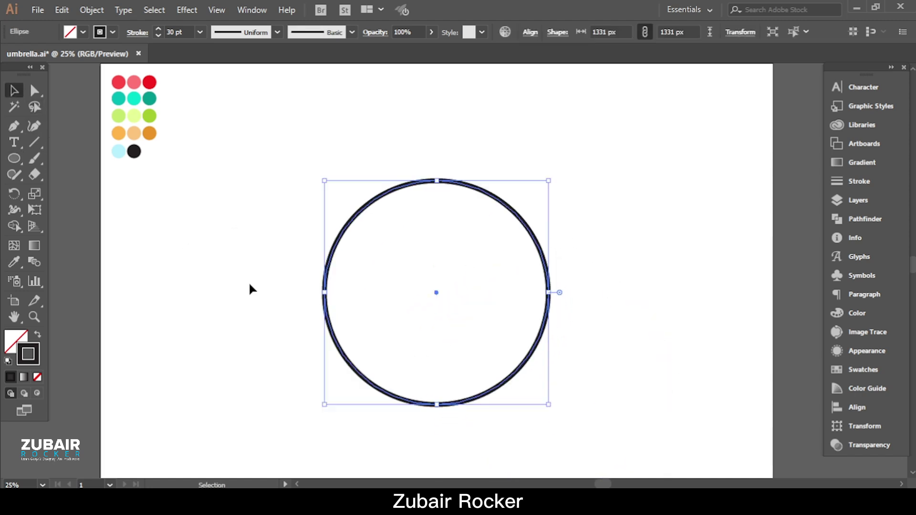
{"action": "left_click", "coordinate": [179, 336]}
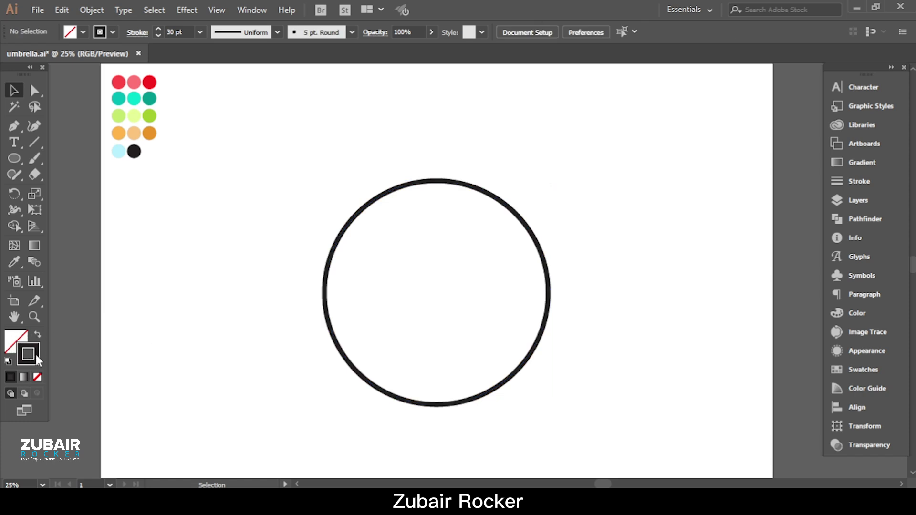
{"action": "left_click", "coordinate": [477, 178]}
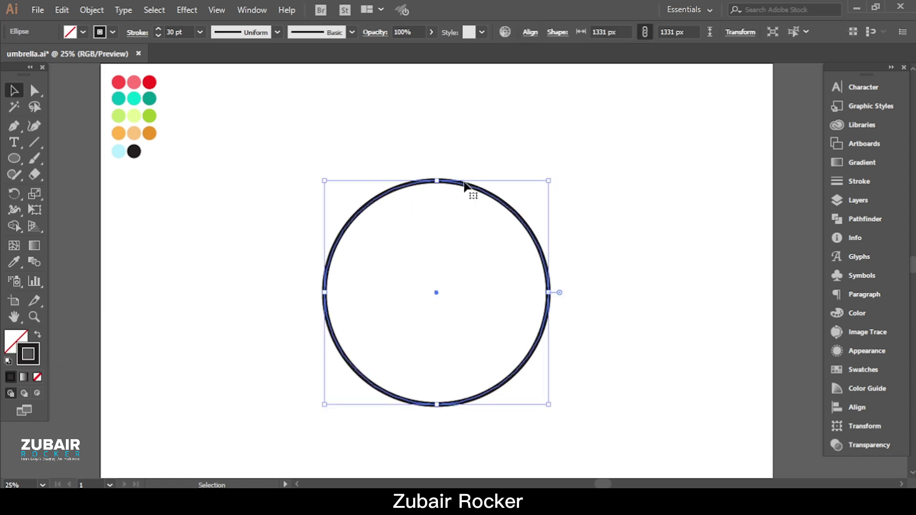
{"action": "left_click", "coordinate": [515, 166]}
{"action": "left_click_drag", "start_coordinate": [484, 195], "coordinate": [484, 188]}
{"action": "left_click", "coordinate": [525, 143]}
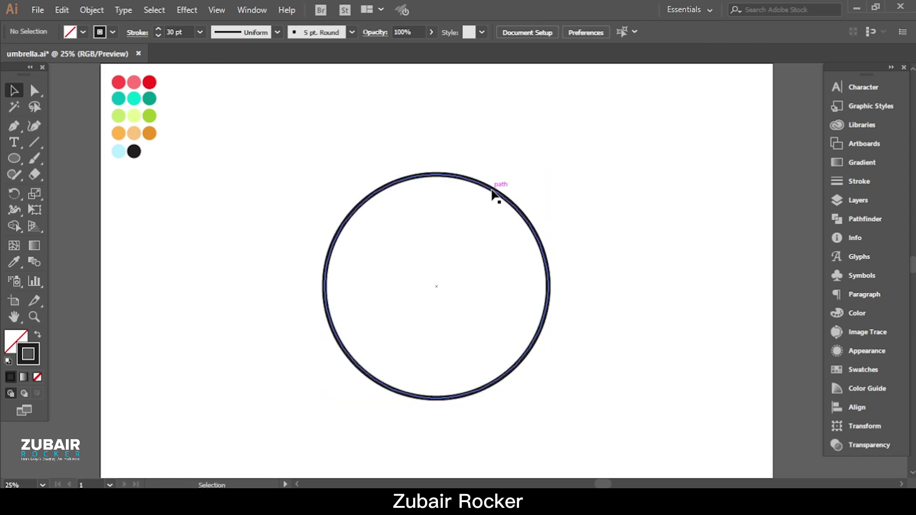
Delete the circle's bottom anchor point so that only the upper semicircular arc remains
{"action": "left_click", "coordinate": [496, 194]}
{"action": "left_click", "coordinate": [34, 90]}
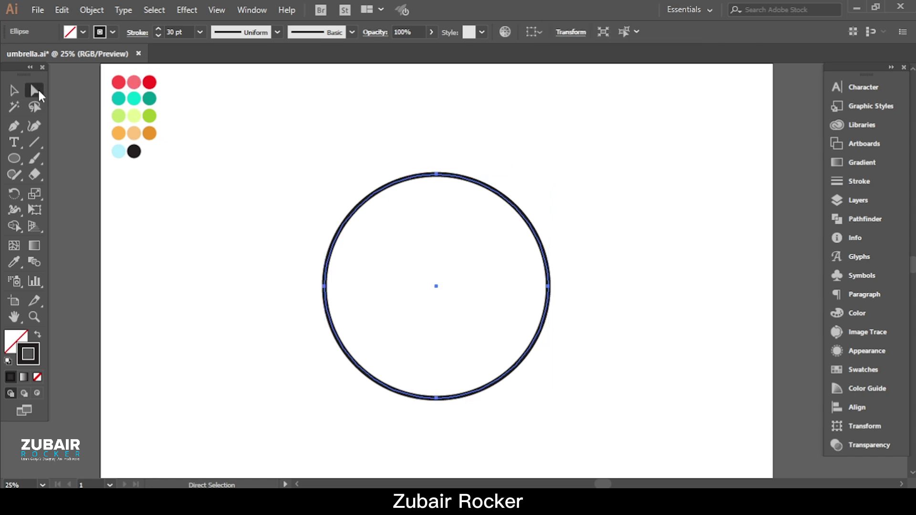
{"action": "left_click", "coordinate": [437, 402]}
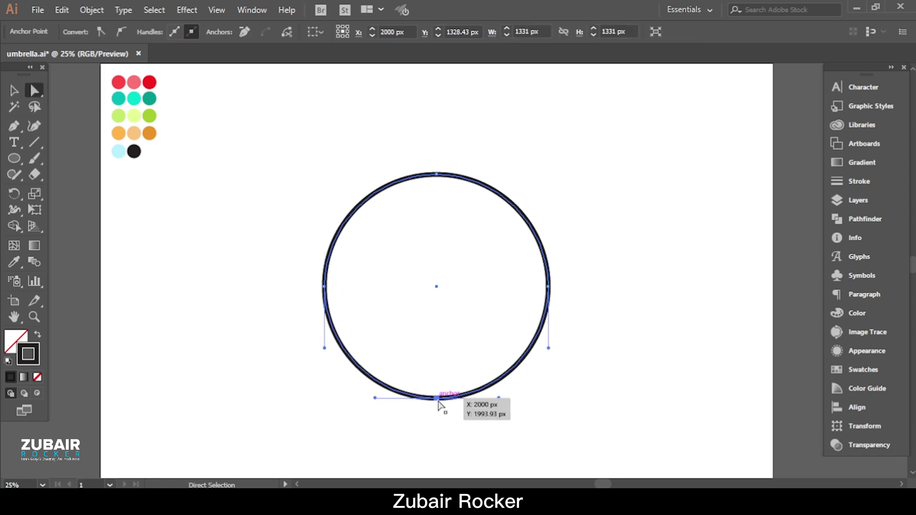
{"action": "key", "text": "Delete"}
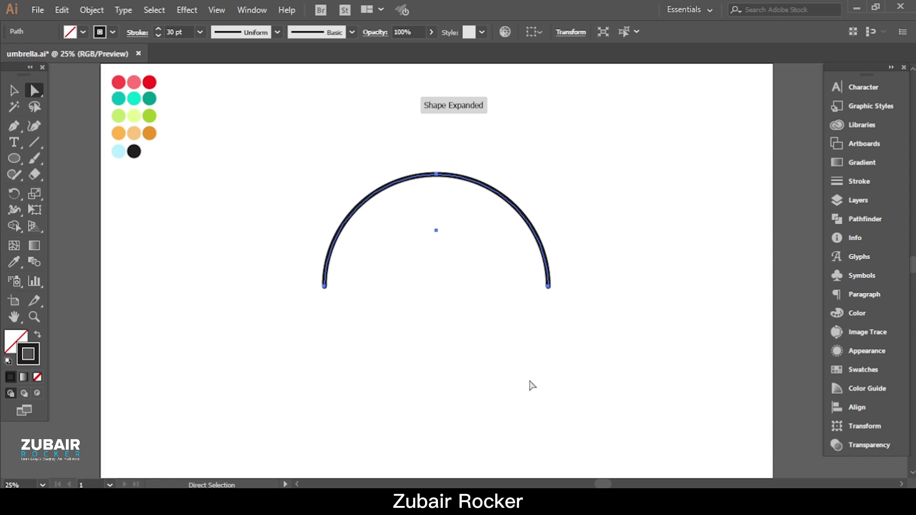
{"action": "left_click", "coordinate": [14, 90]}
{"action": "left_click", "coordinate": [232, 207]}
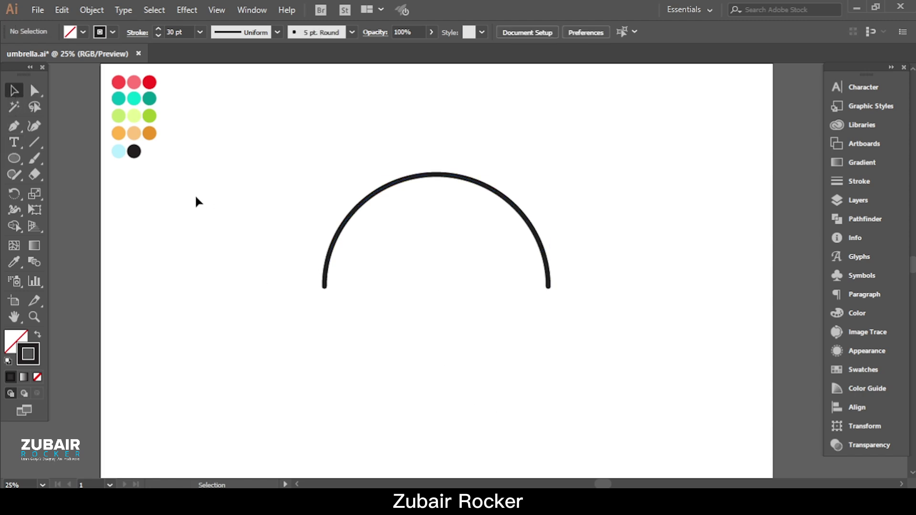
Draw a horizontal line segment joining the two lower endpoints of the semicircular arc
{"action": "left_click", "coordinate": [35, 139]}
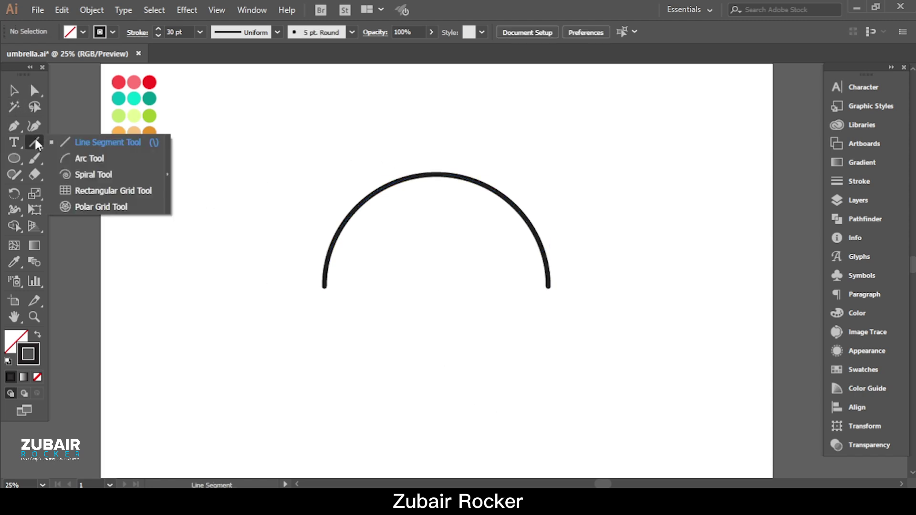
{"action": "left_click", "coordinate": [37, 143]}
{"action": "left_click", "coordinate": [111, 142]}
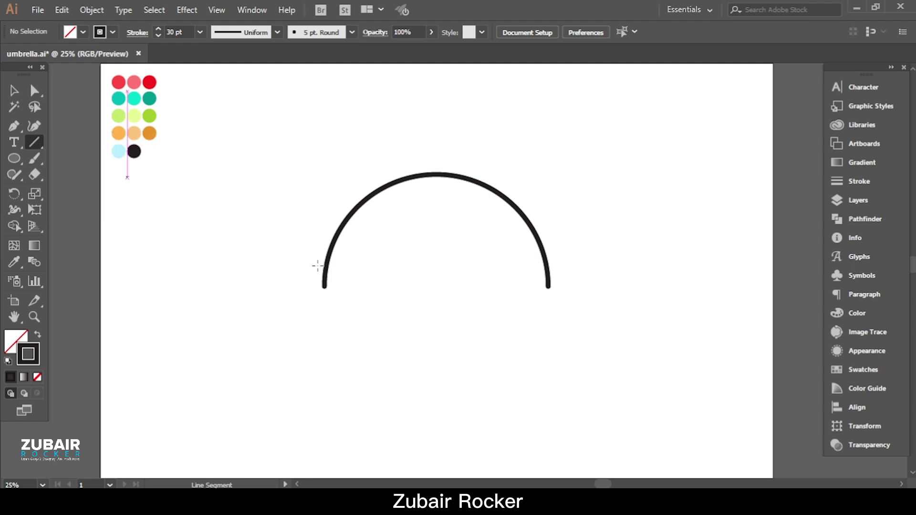
{"action": "left_click", "coordinate": [323, 287]}
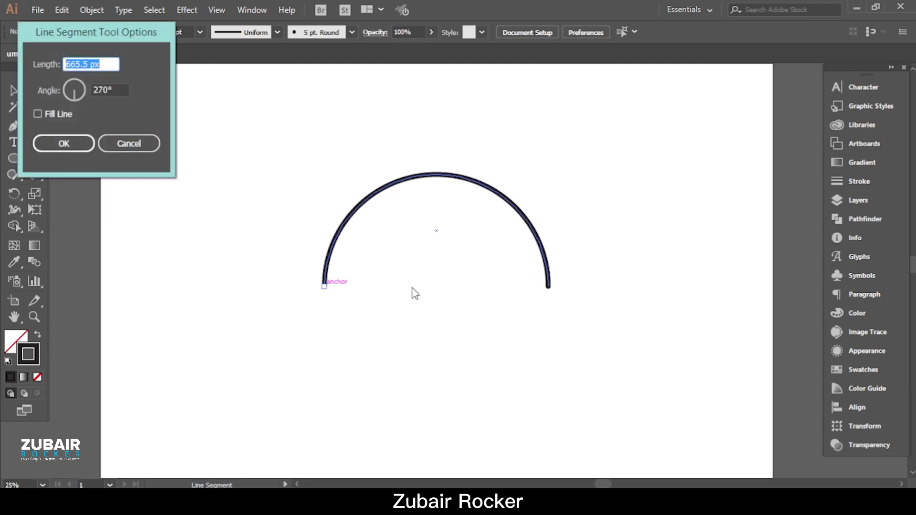
{"action": "left_click", "coordinate": [127, 143]}
{"action": "left_click_drag", "start_coordinate": [324, 286], "coordinate": [549, 286]}
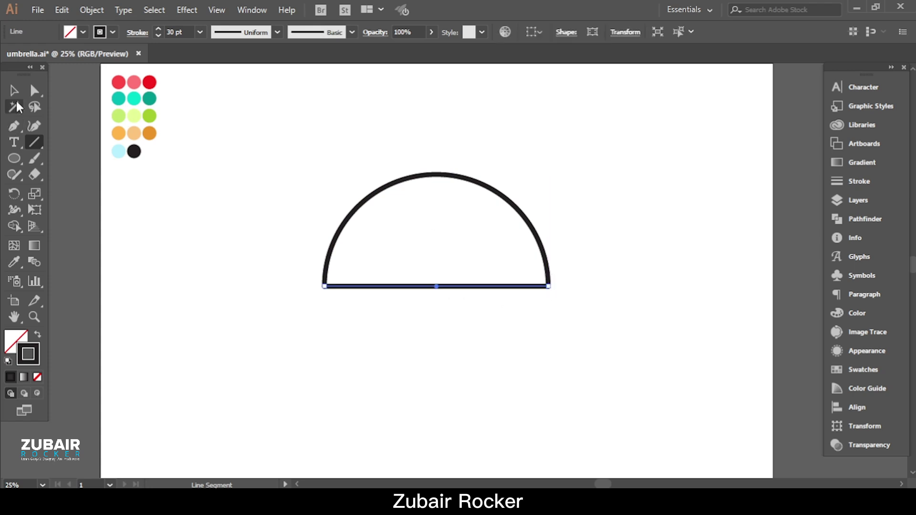
{"action": "key", "text": "v"}
Check the stroke cap and corner options of the arc and its base line
{"action": "left_click_drag", "start_coordinate": [388, 151], "coordinate": [575, 360]}
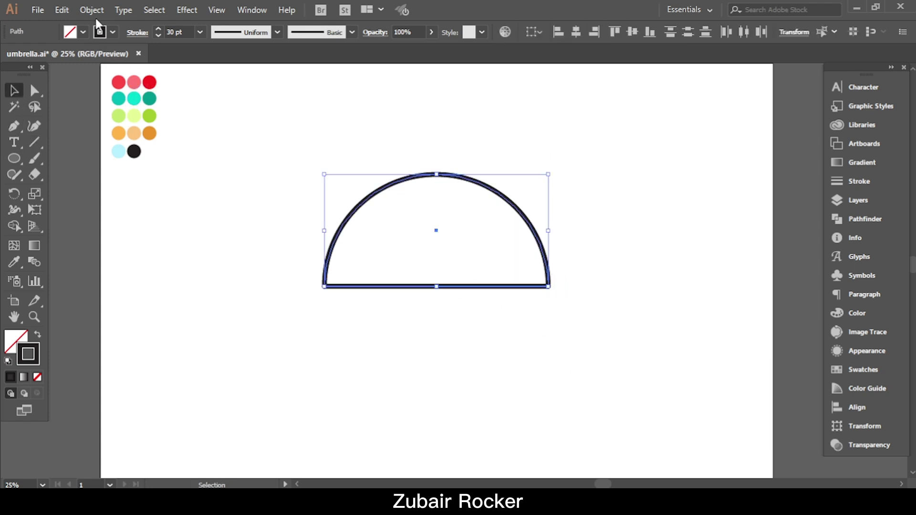
{"action": "left_click", "coordinate": [138, 32]}
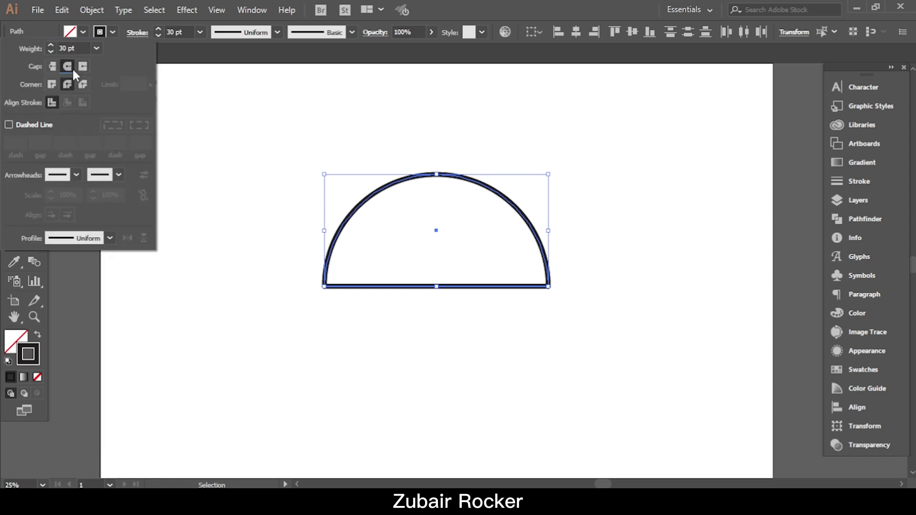
{"action": "left_click", "coordinate": [435, 144]}
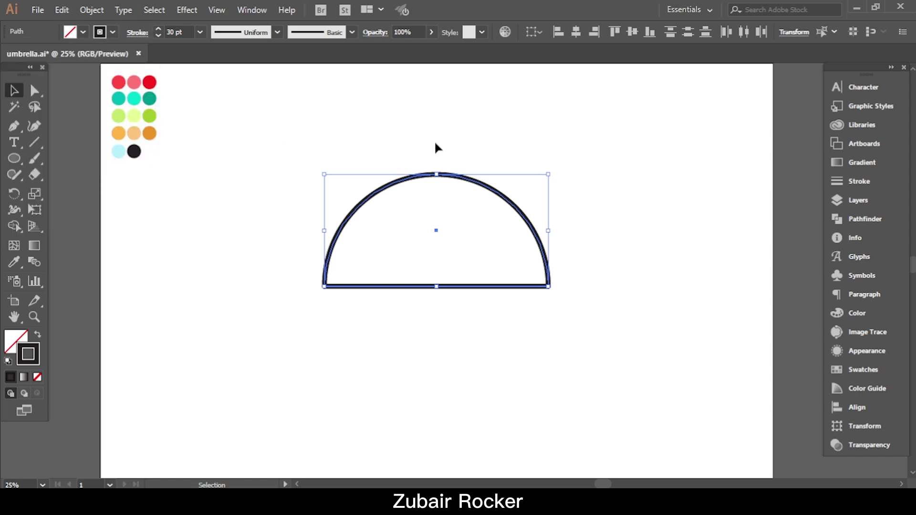
{"action": "left_click", "coordinate": [573, 178]}
Draw a vertical line segment from the top anchor of the arc straight down past the base line as the umbrella shaft
{"action": "left_click", "coordinate": [34, 316]}
{"action": "left_click", "coordinate": [421, 253]}
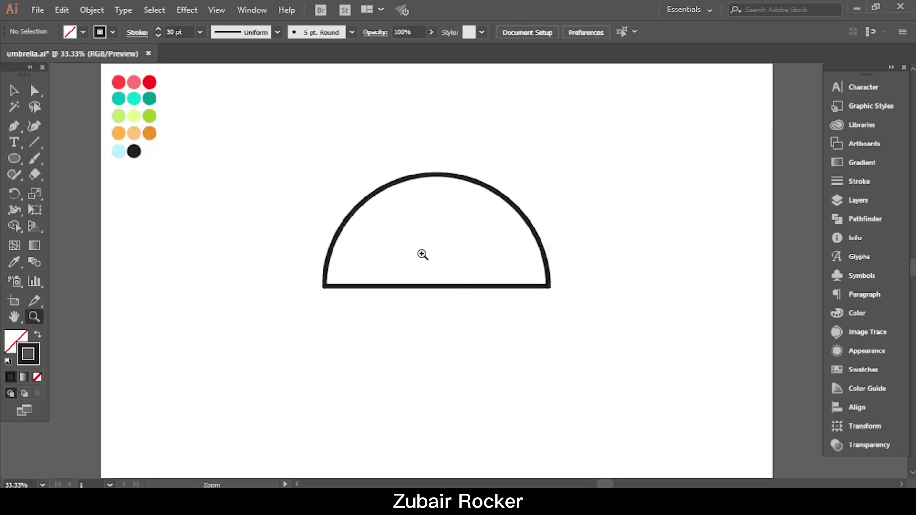
{"action": "left_click", "coordinate": [439, 252]}
{"action": "left_click", "coordinate": [465, 250], "text": "alt"}
{"action": "left_click", "coordinate": [466, 250], "text": "alt"}
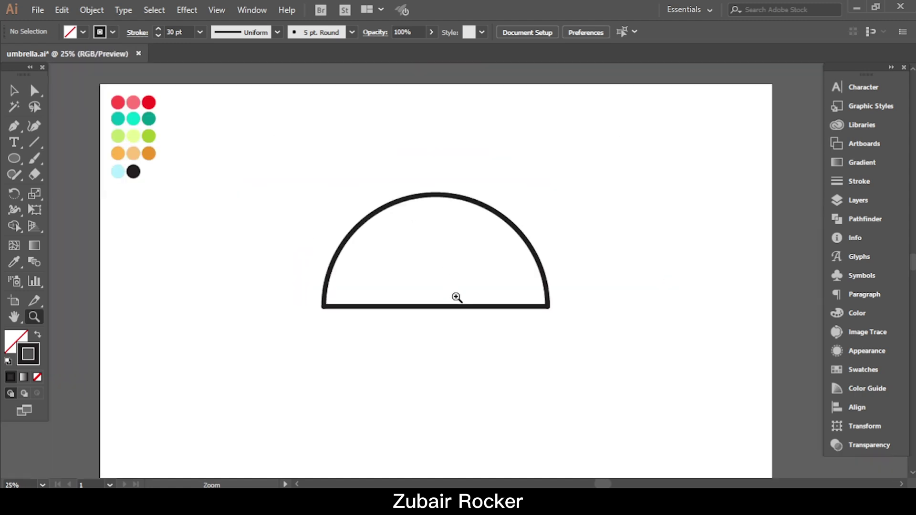
{"action": "left_click", "coordinate": [14, 91]}
{"action": "left_click", "coordinate": [34, 317]}
{"action": "left_click", "coordinate": [452, 279]}
{"action": "left_click", "coordinate": [13, 90]}
{"action": "left_click_drag", "start_coordinate": [503, 148], "coordinate": [326, 435]}
{"action": "left_click", "coordinate": [34, 142]}
{"action": "left_click_drag", "start_coordinate": [434, 159], "coordinate": [434, 440]}
{"action": "scroll", "coordinate": [245, 207], "scroll_direction": "down", "scroll_amount": 3}
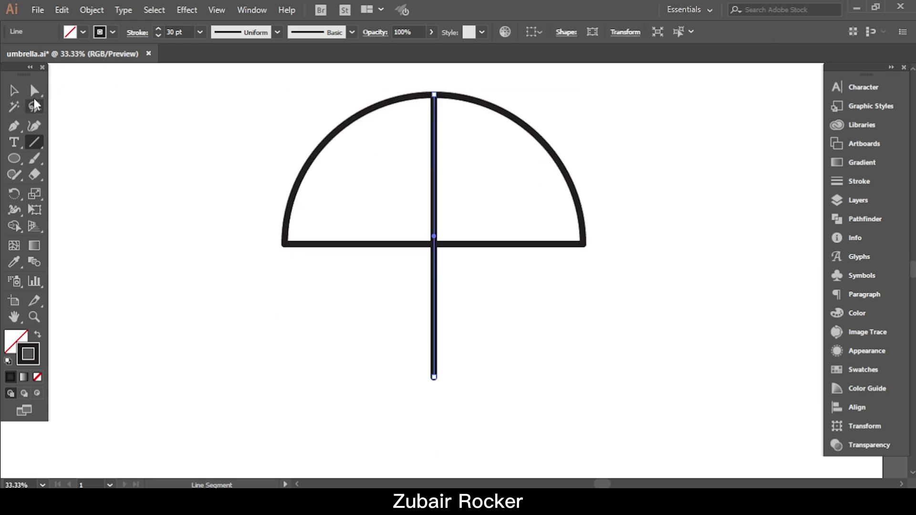
Lengthen the vertical shaft slightly by moving its lower anchor point straight down
{"action": "left_click", "coordinate": [34, 94]}
{"action": "left_click", "coordinate": [435, 382]}
{"action": "left_click", "coordinate": [434, 377]}
{"action": "left_click_drag", "start_coordinate": [434, 377], "coordinate": [435, 390]}
{"action": "left_click", "coordinate": [144, 203]}
{"action": "left_click", "coordinate": [14, 90]}
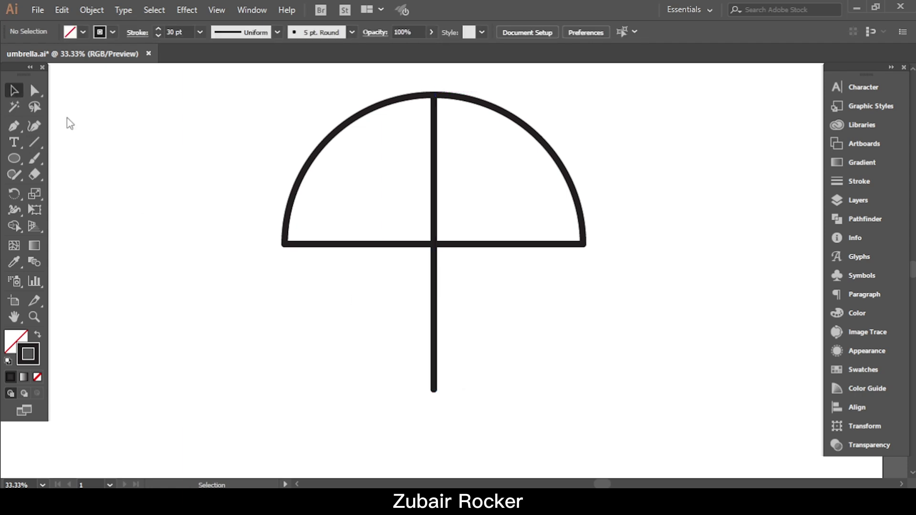
Duplicate the semicircular arc in place and delete the copy's right anchor point, leaving its left quarter arc
{"action": "left_click", "coordinate": [355, 118]}
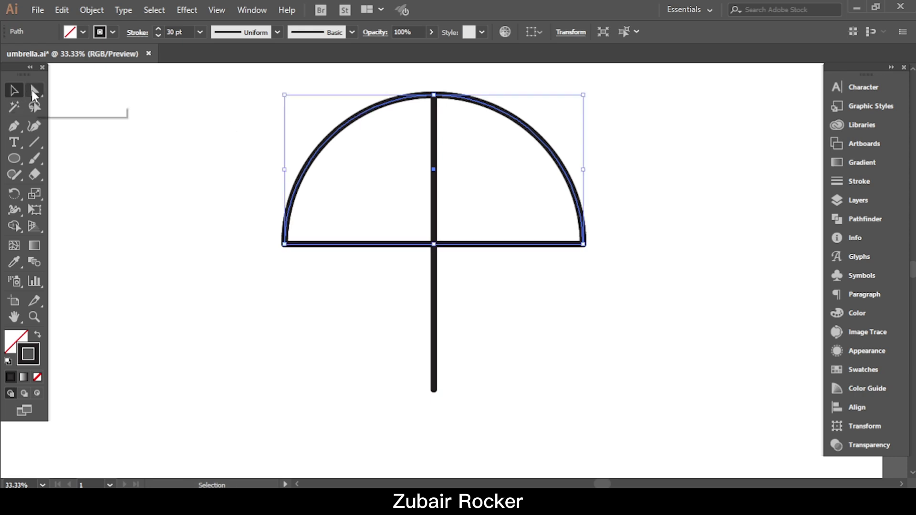
{"action": "left_click", "coordinate": [33, 93]}
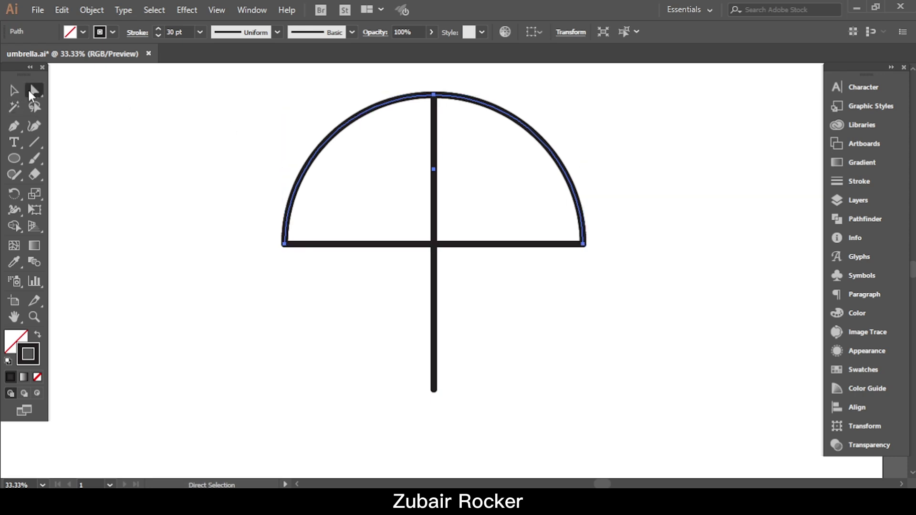
{"action": "left_click", "coordinate": [584, 245]}
{"action": "key", "text": "Delete"}
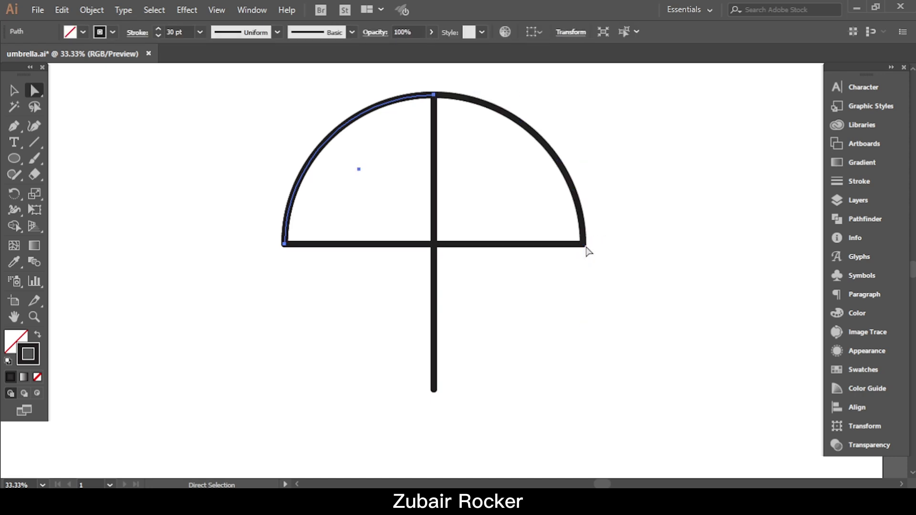
{"action": "left_click", "coordinate": [15, 90]}
{"action": "left_click", "coordinate": [191, 153]}
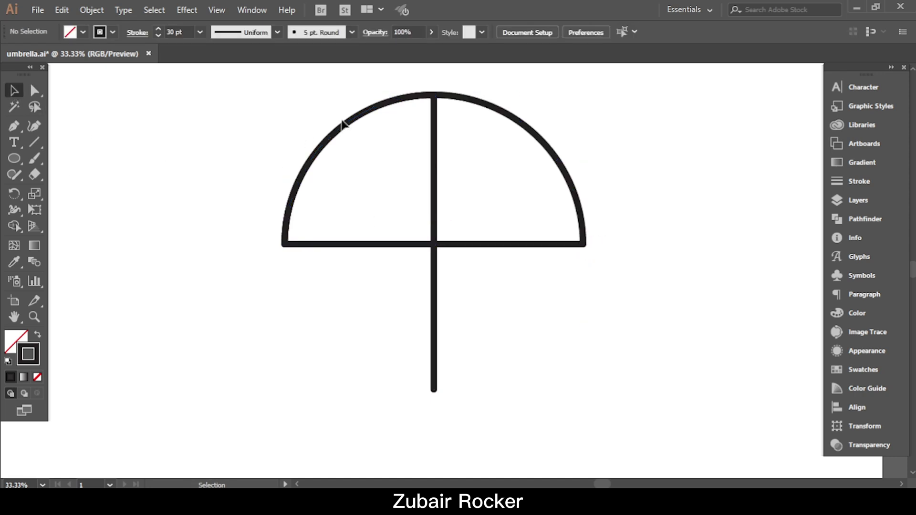
Shift the quarter-arc copy inward from the canopy outline, and undo the move
{"action": "left_click_drag", "start_coordinate": [343, 123], "coordinate": [355, 135]}
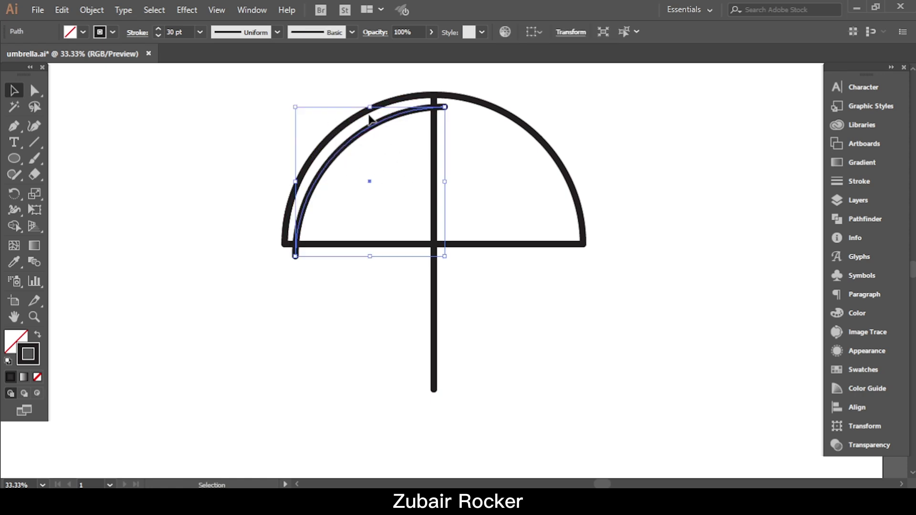
{"action": "left_click", "coordinate": [71, 11]}
{"action": "left_click", "coordinate": [83, 13]}
{"action": "left_click", "coordinate": [64, 11]}
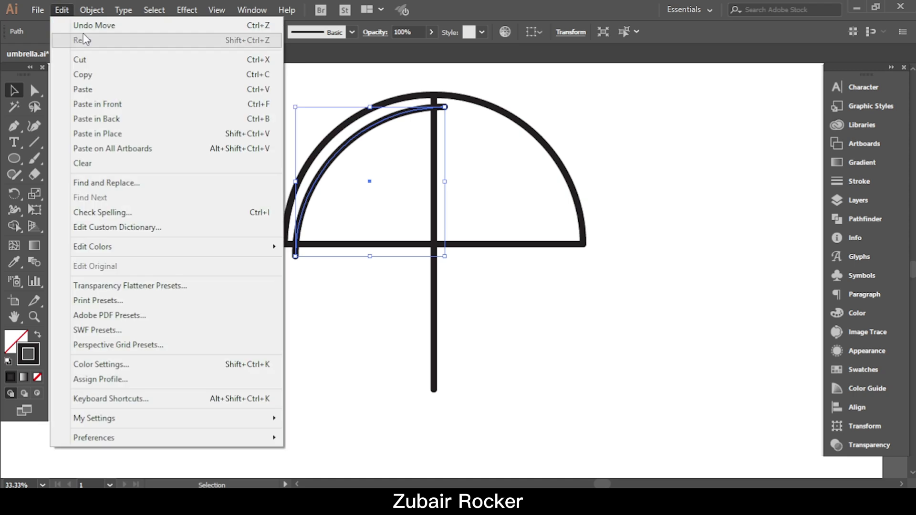
{"action": "left_click", "coordinate": [91, 26]}
{"action": "left_click", "coordinate": [225, 124]}
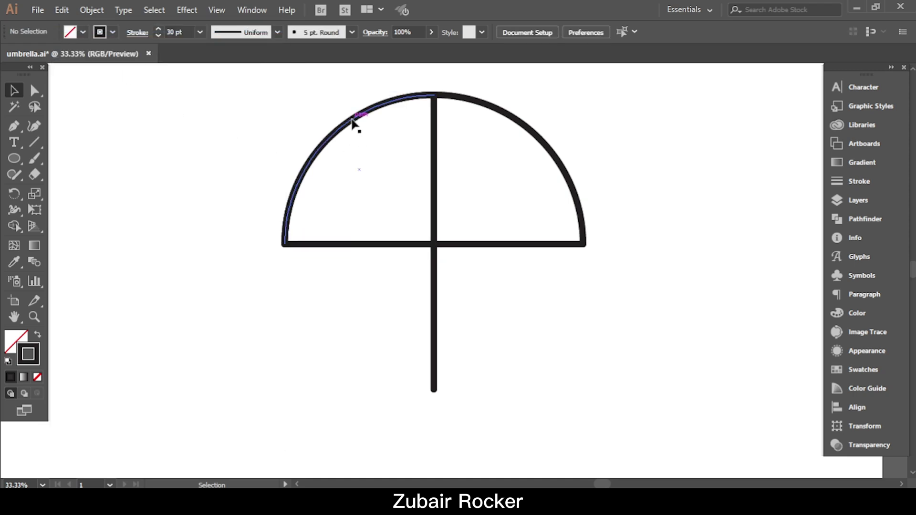
Rotate the quarter-arc copy around its top anchor into the canopy so it curves down across the base line
{"action": "left_click", "coordinate": [352, 123]}
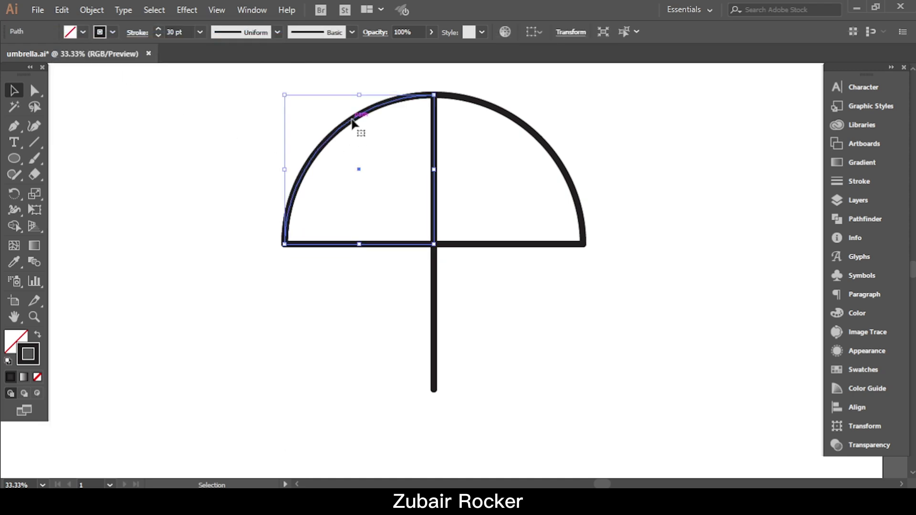
{"action": "left_click", "coordinate": [14, 193]}
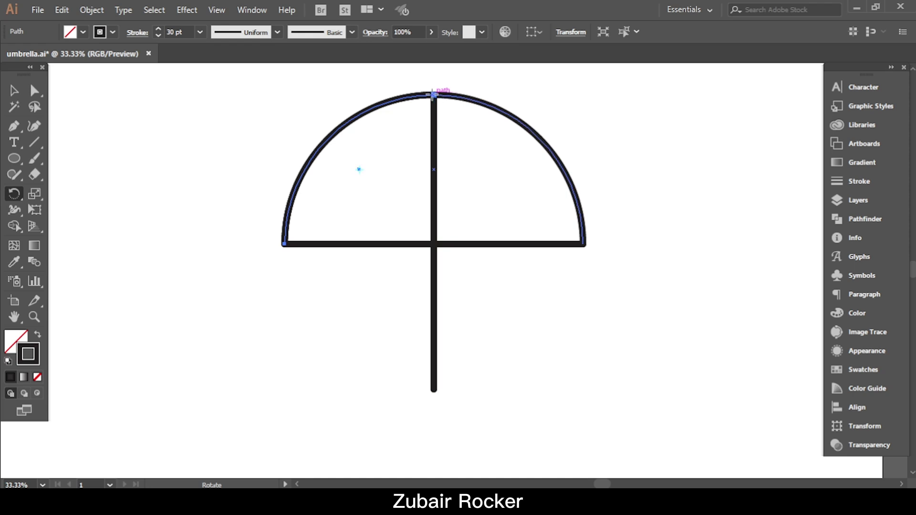
{"action": "left_click", "coordinate": [434, 95]}
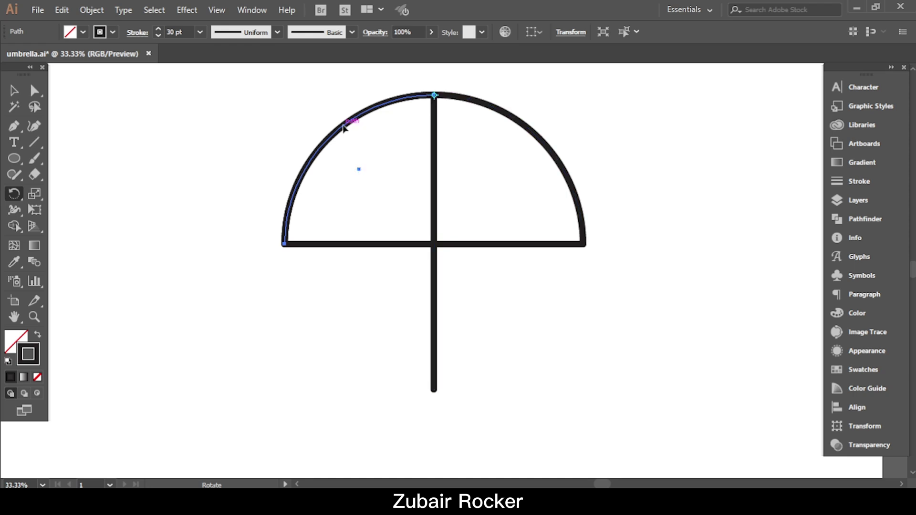
{"action": "left_click_drag", "start_coordinate": [343, 128], "coordinate": [383, 152]}
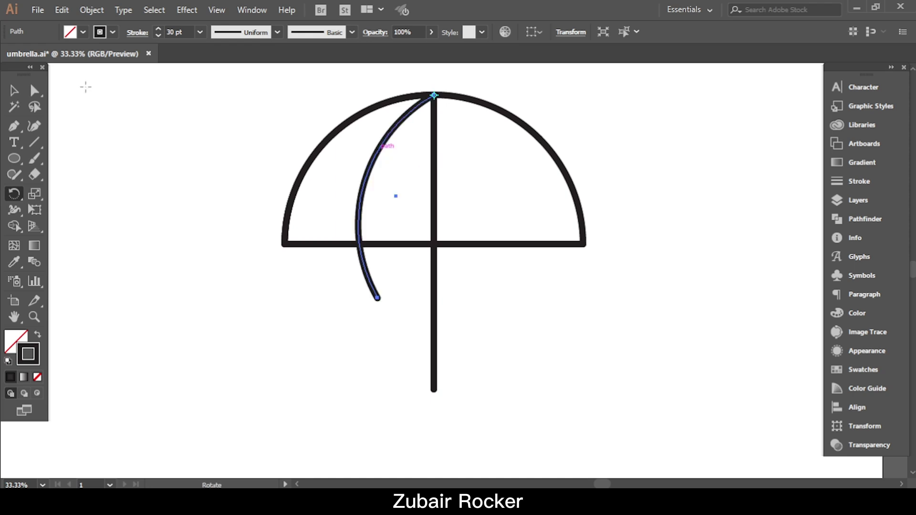
{"action": "left_click", "coordinate": [13, 91]}
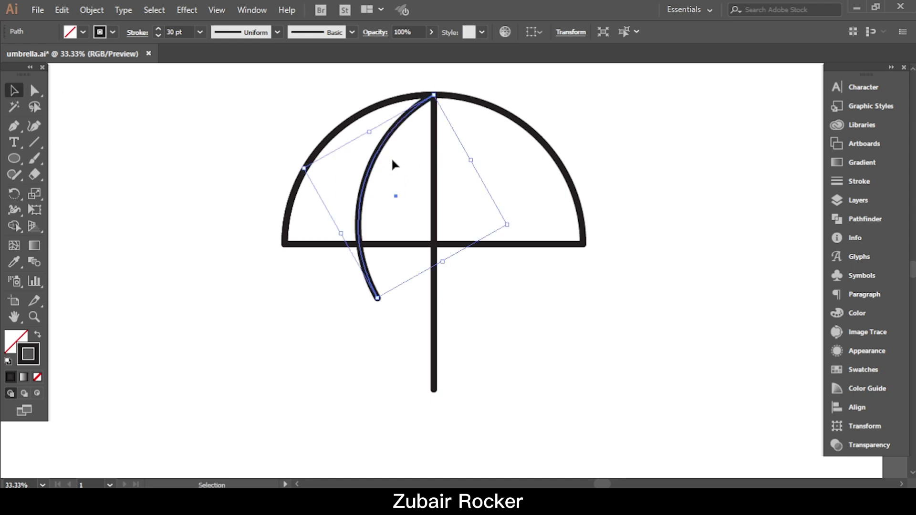
{"action": "left_click", "coordinate": [366, 211]}
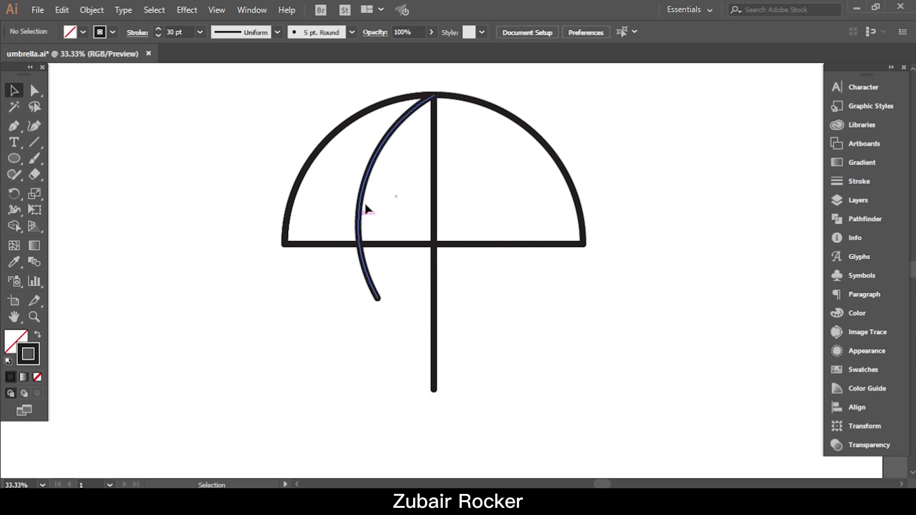
Reflect a copy of the curved rib across the vertical shaft at 90°, pivoting on the canopy's top anchor
{"action": "left_click", "coordinate": [368, 181]}
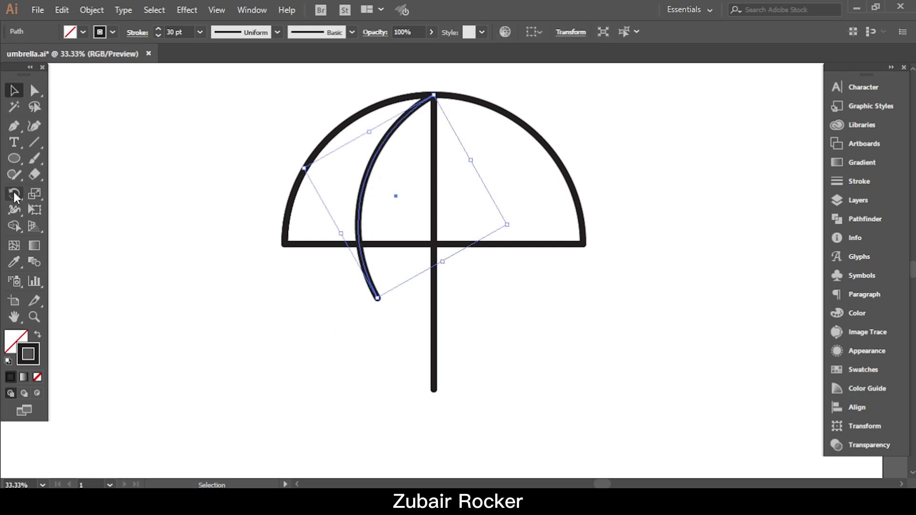
{"action": "left_click", "coordinate": [17, 200]}
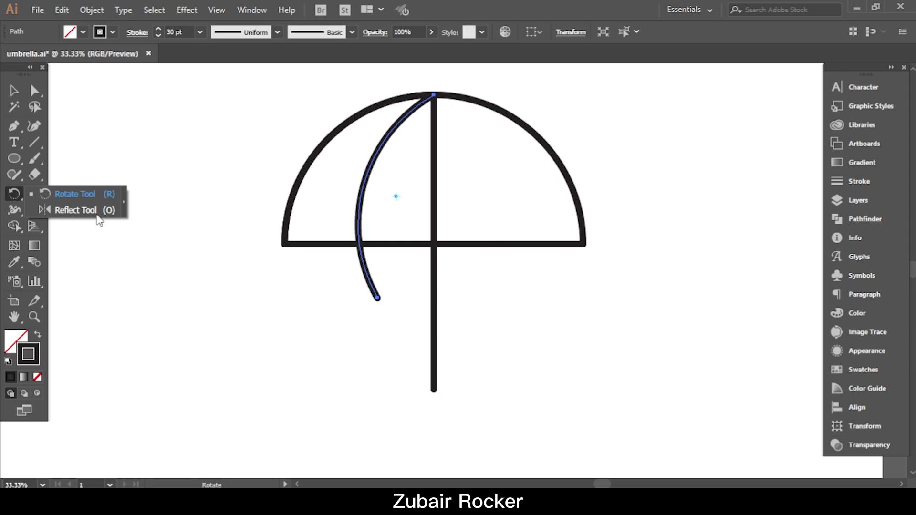
{"action": "left_click", "coordinate": [77, 210]}
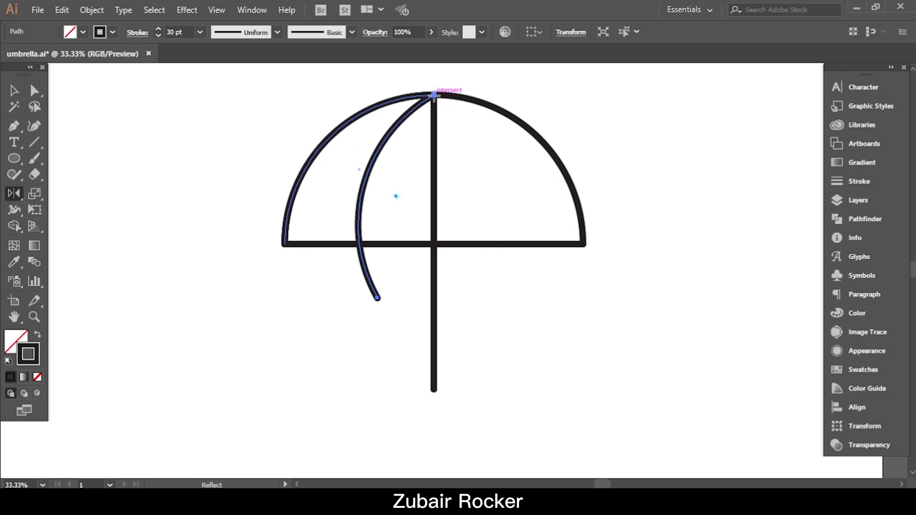
{"action": "left_click", "coordinate": [422, 108]}
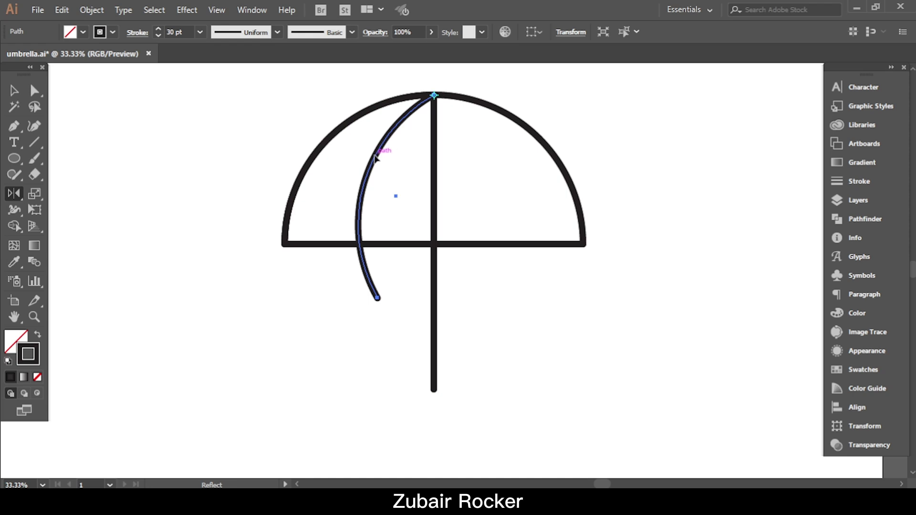
{"action": "left_click_drag", "start_coordinate": [375, 158], "coordinate": [448, 178]}
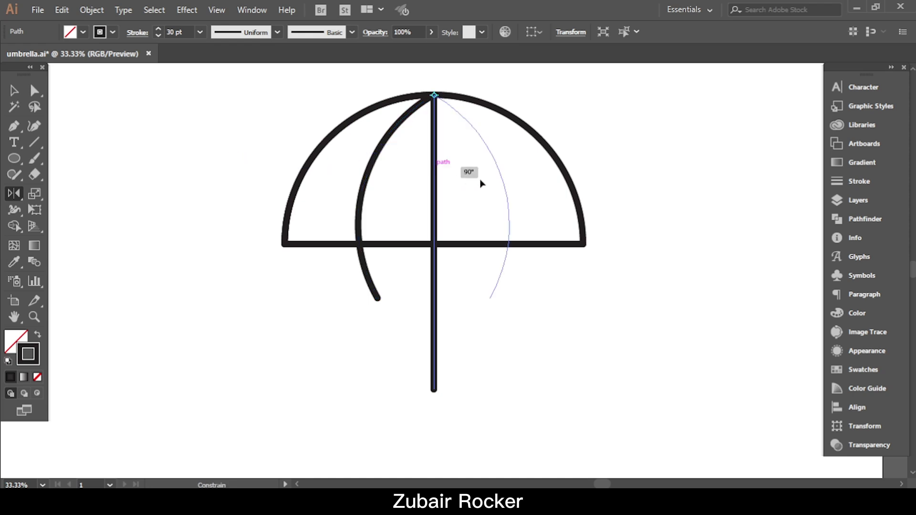
{"action": "left_click_drag", "start_coordinate": [481, 183], "coordinate": [480, 180]}
{"action": "key", "text": "v"}
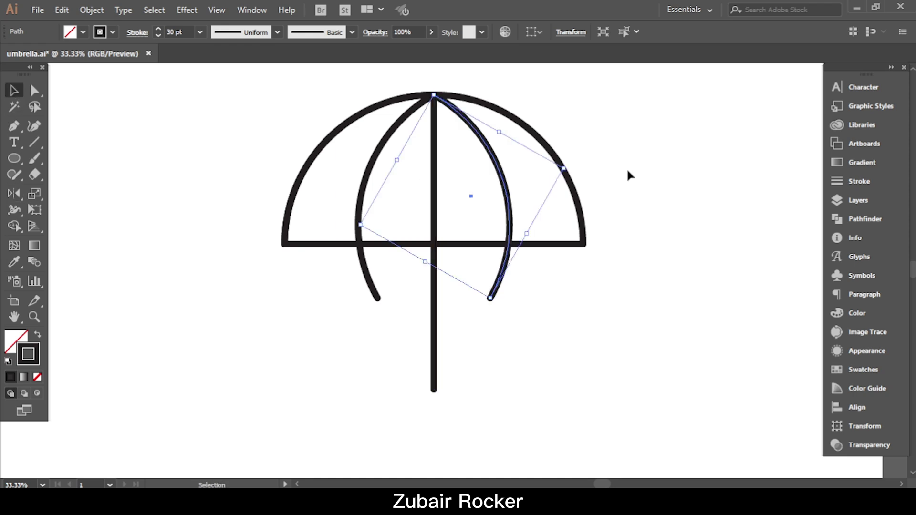
Trim off both ribs' ends below the base line with the Shape Builder tool
{"action": "left_click", "coordinate": [607, 120]}
{"action": "left_click_drag", "start_coordinate": [596, 102], "coordinate": [274, 308]}
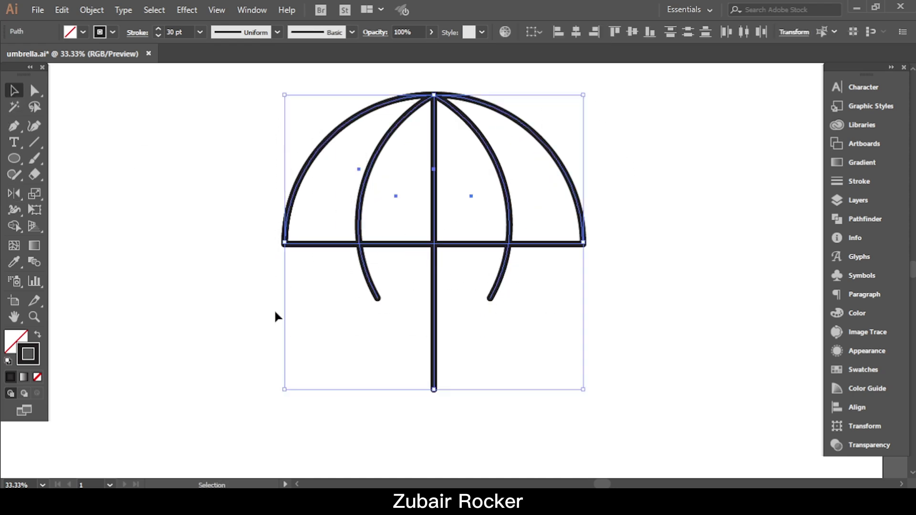
{"action": "left_click", "coordinate": [18, 228]}
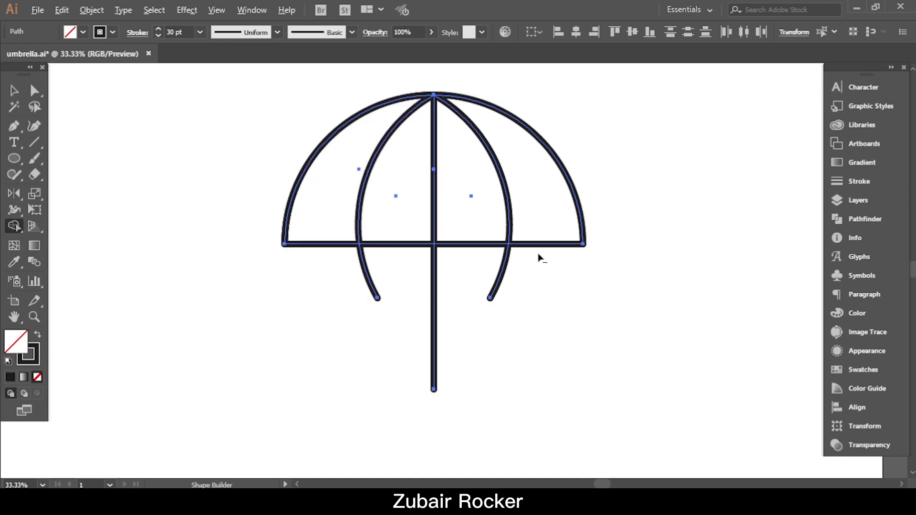
{"action": "left_click_drag", "start_coordinate": [485, 270], "coordinate": [533, 287]}
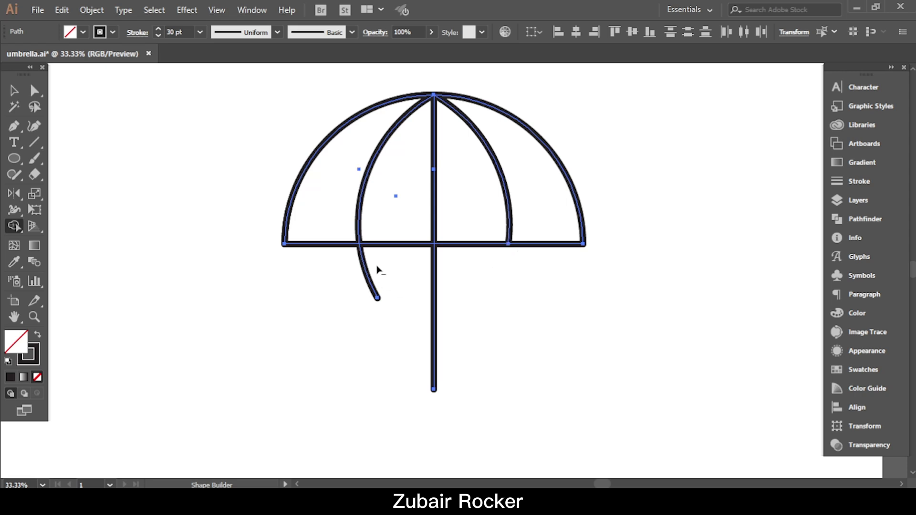
{"action": "left_click_drag", "start_coordinate": [385, 263], "coordinate": [351, 306]}
{"action": "left_click", "coordinate": [13, 90]}
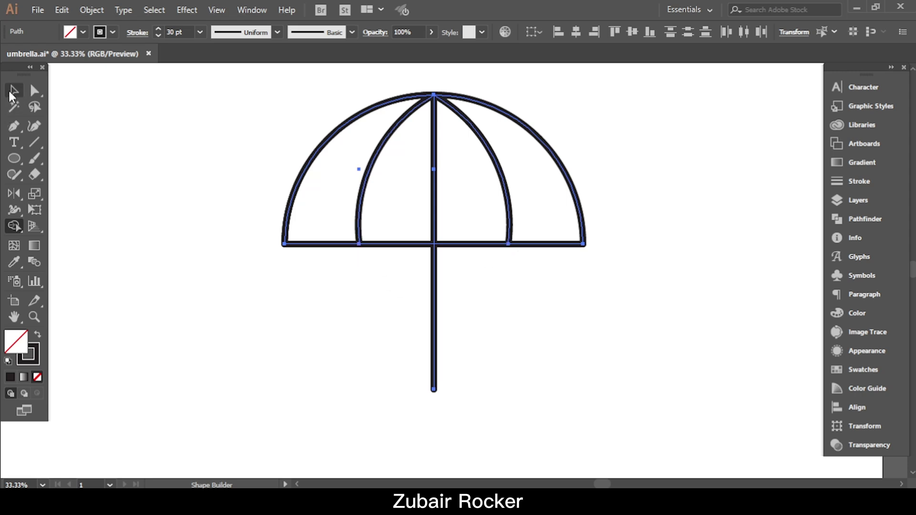
{"action": "left_click", "coordinate": [191, 135]}
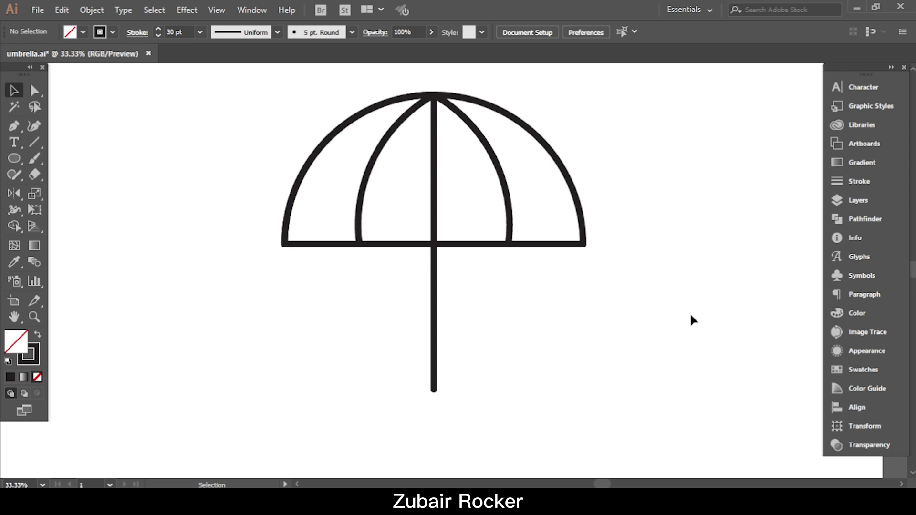
Bring the horizontal base line to the front of the stacking order
{"action": "left_click", "coordinate": [470, 245]}
{"action": "left_click", "coordinate": [87, 13]}
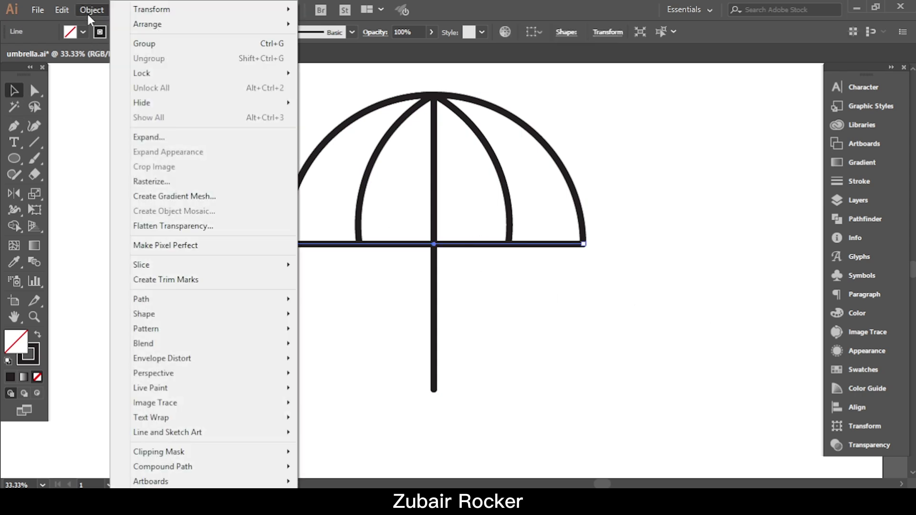
{"action": "mouse_move", "coordinate": [177, 23]}
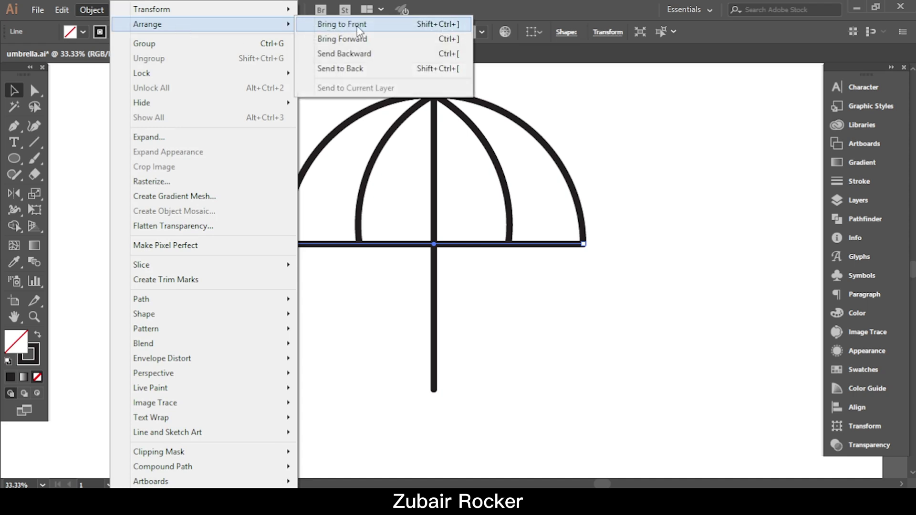
{"action": "left_click", "coordinate": [358, 25]}
{"action": "left_click", "coordinate": [597, 301]}
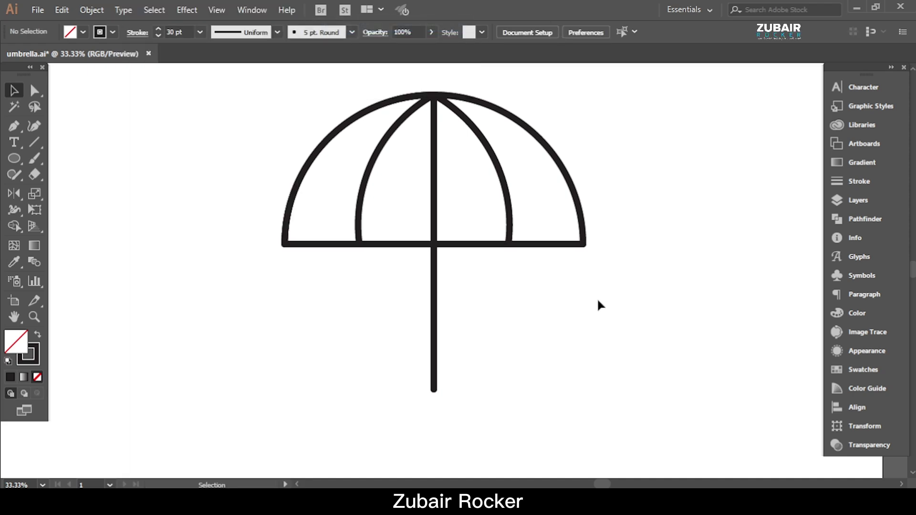
Add curvature points to the base line where it meets the left rib, the shaft and the right rib
{"action": "left_click", "coordinate": [33, 128]}
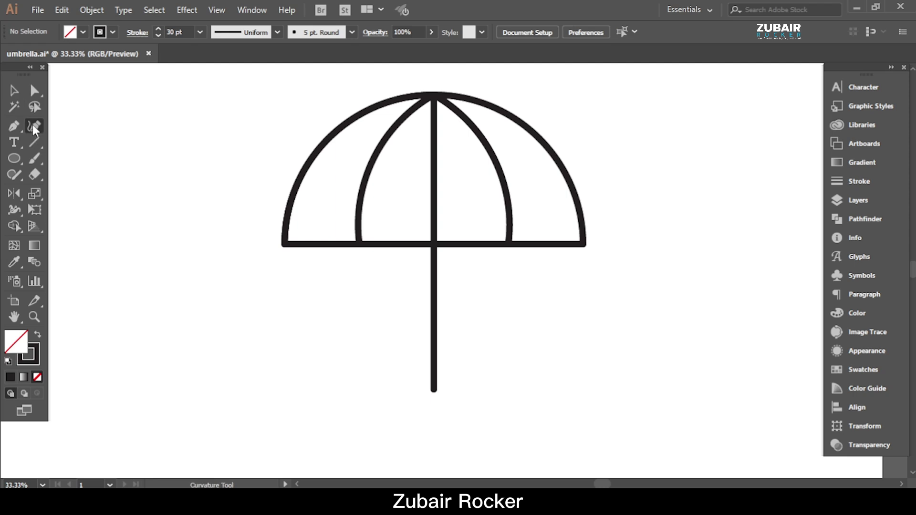
{"action": "left_click", "coordinate": [359, 245]}
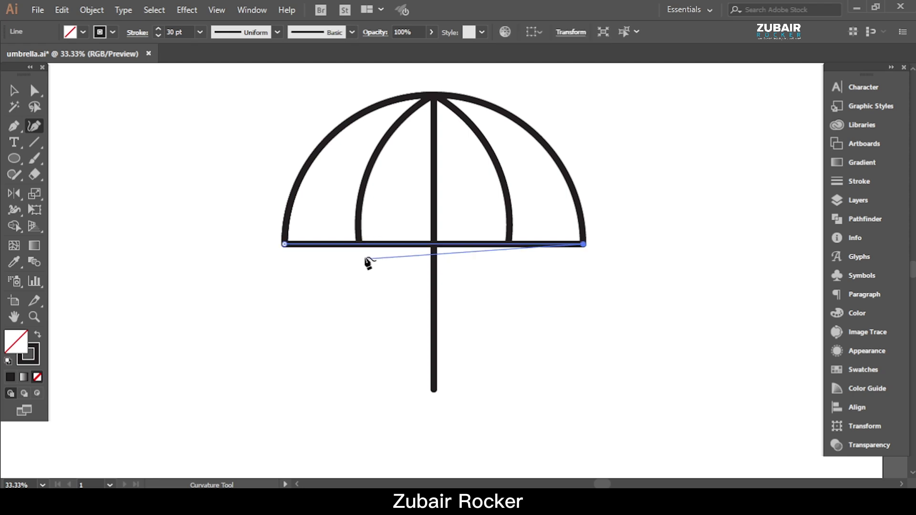
{"action": "left_click", "coordinate": [361, 244]}
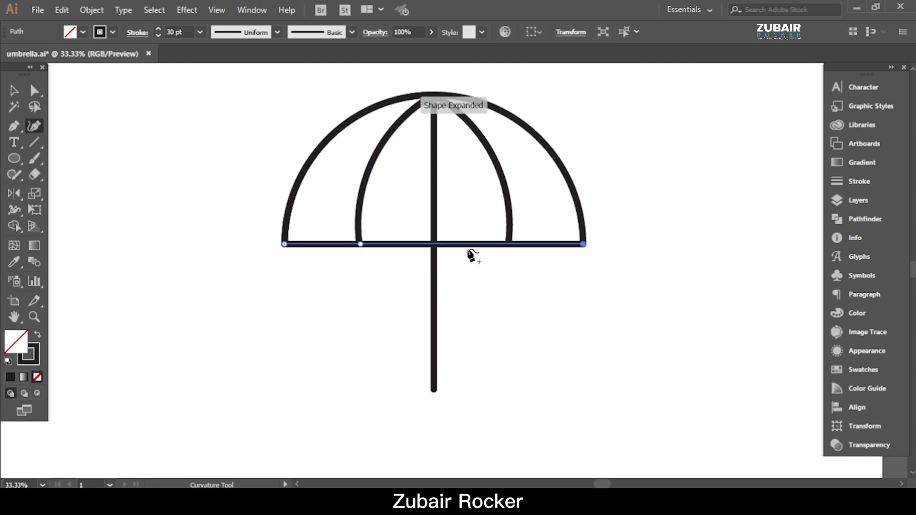
{"action": "left_click", "coordinate": [434, 244]}
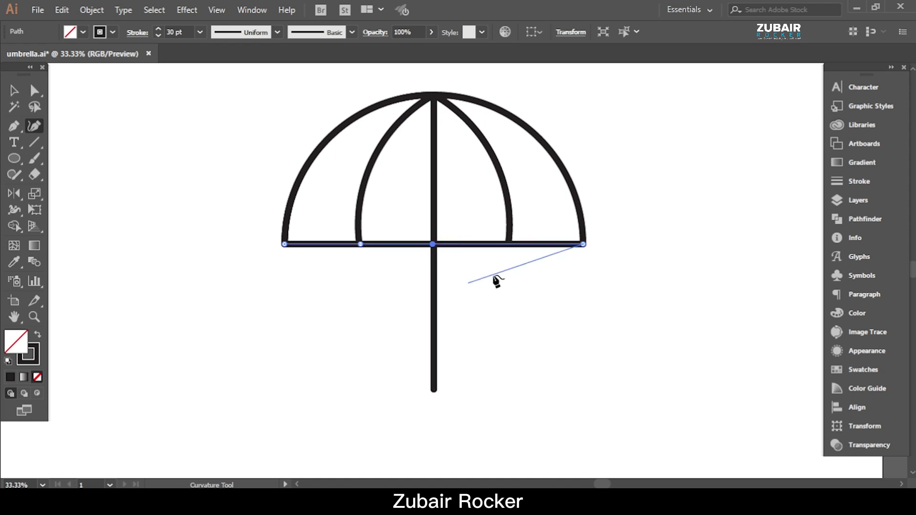
{"action": "left_click", "coordinate": [509, 244]}
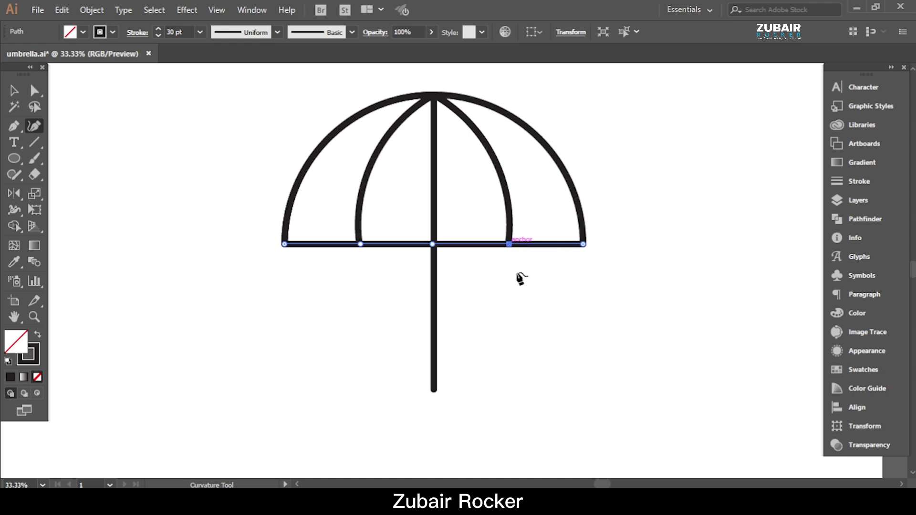
{"action": "left_click", "coordinate": [16, 92]}
{"action": "left_click", "coordinate": [99, 143]}
Try bending the base line's leftmost segment upward into a scallop, and undo the inserted curvature point
{"action": "left_click", "coordinate": [33, 126]}
{"action": "left_click", "coordinate": [326, 245]}
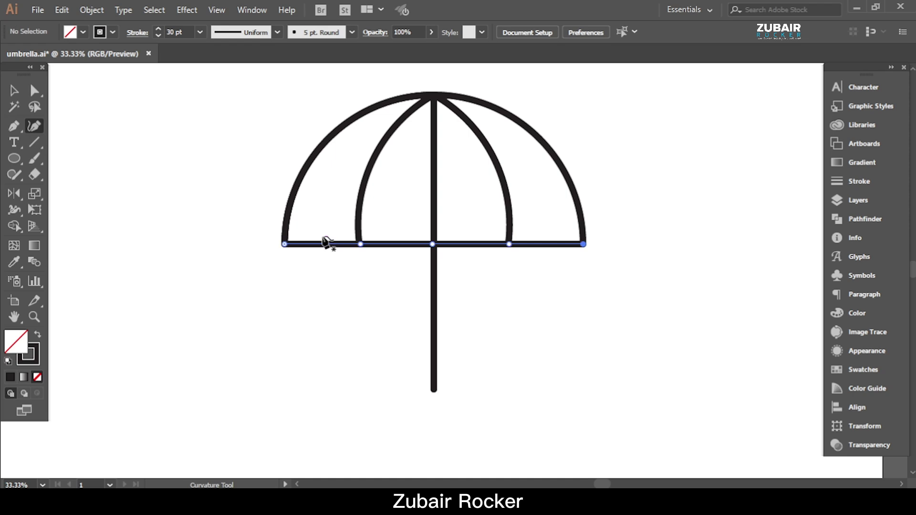
{"action": "left_click_drag", "start_coordinate": [323, 245], "coordinate": [323, 224]}
{"action": "left_click", "coordinate": [62, 9]}
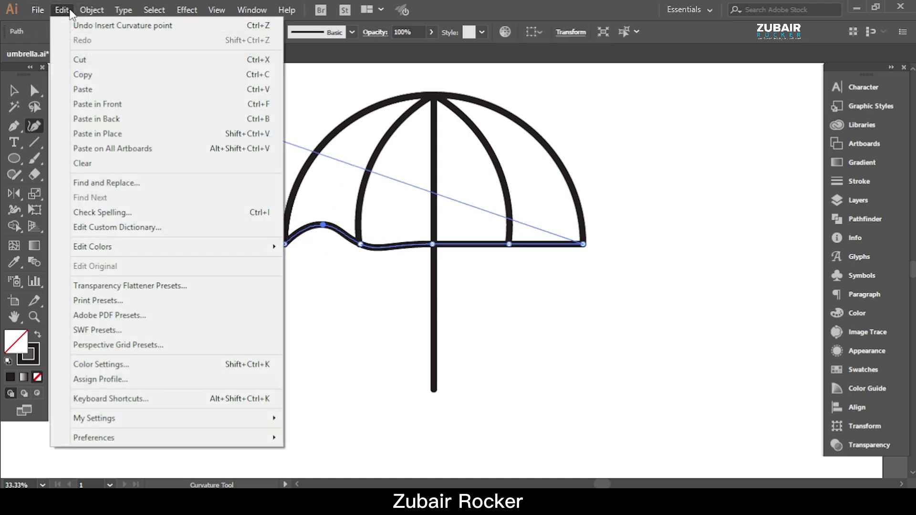
{"action": "left_click", "coordinate": [79, 24]}
{"action": "left_click", "coordinate": [14, 90]}
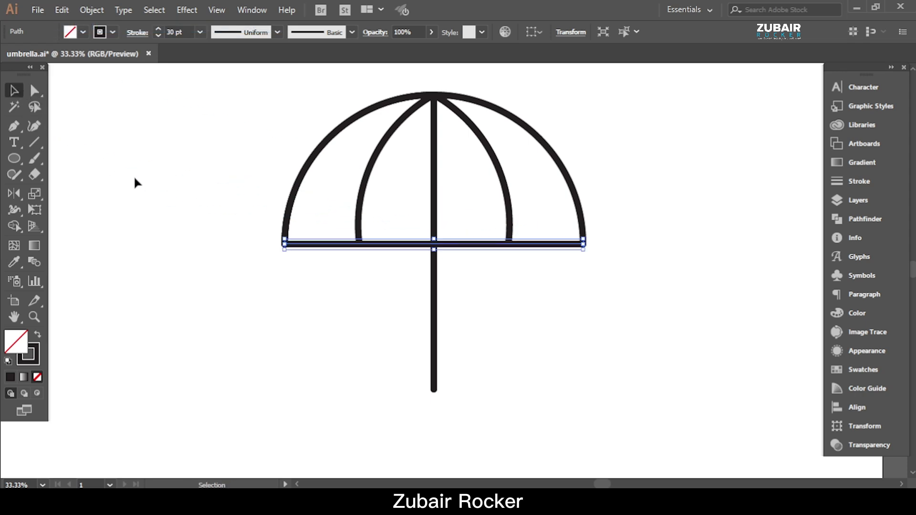
{"action": "left_click", "coordinate": [134, 176]}
Draw a horizontal guide line across the canopy slightly above the base line and set its stroke to 9 pt
{"action": "left_click", "coordinate": [34, 142]}
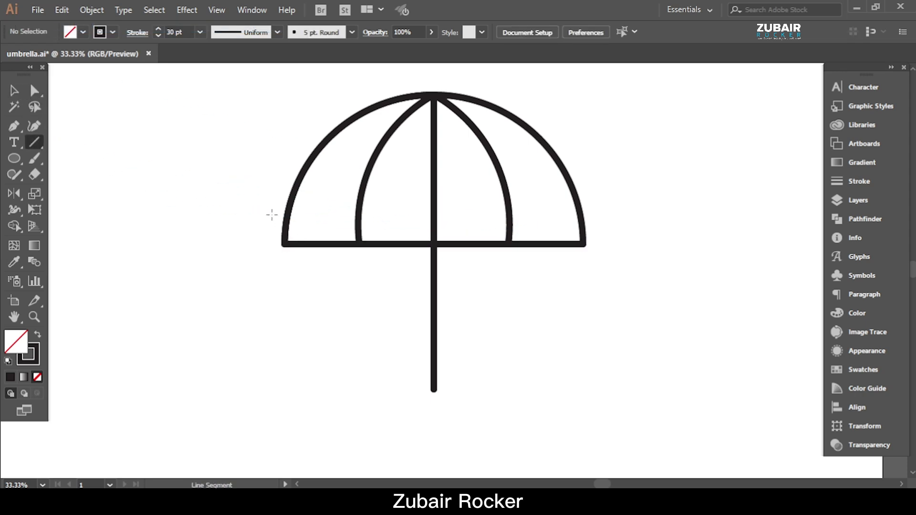
{"action": "left_click_drag", "start_coordinate": [272, 213], "coordinate": [615, 213]}
{"action": "left_click", "coordinate": [14, 90]}
{"action": "left_click", "coordinate": [218, 172]}
{"action": "left_click", "coordinate": [329, 213]}
{"action": "left_click", "coordinate": [160, 36]}
{"action": "left_click", "coordinate": [159, 35]}
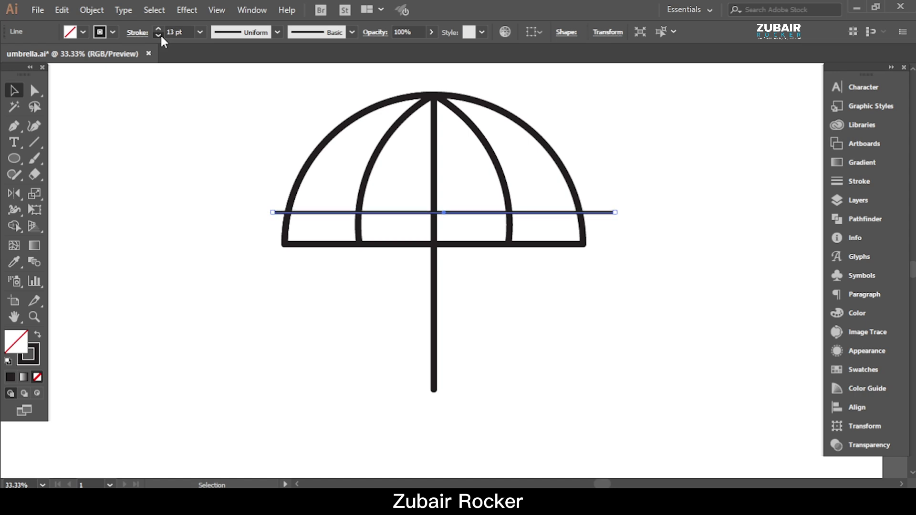
{"action": "left_click", "coordinate": [289, 298]}
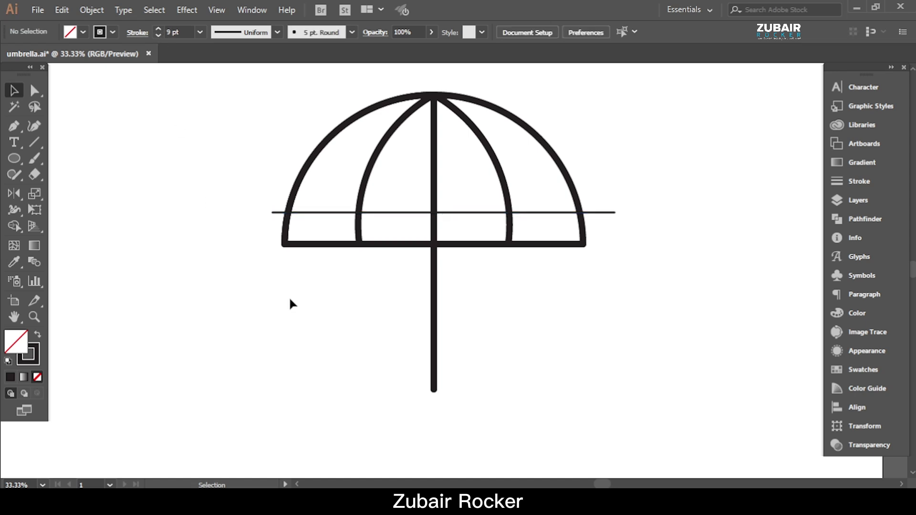
Curve the base line's two left segments up to the guide line and make their points at the left rib and shaft corners
{"action": "left_click", "coordinate": [35, 126]}
{"action": "left_click", "coordinate": [334, 244]}
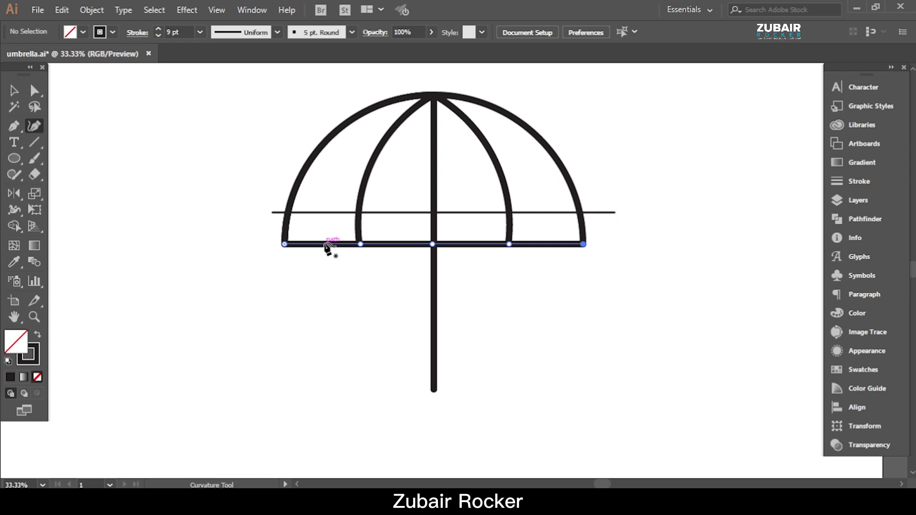
{"action": "left_click_drag", "start_coordinate": [329, 244], "coordinate": [322, 213]}
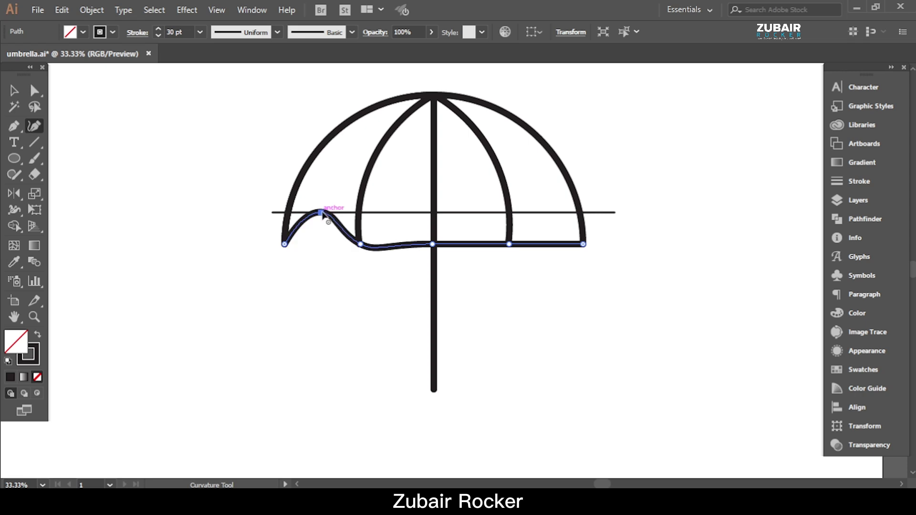
{"action": "double_click", "coordinate": [360, 244]}
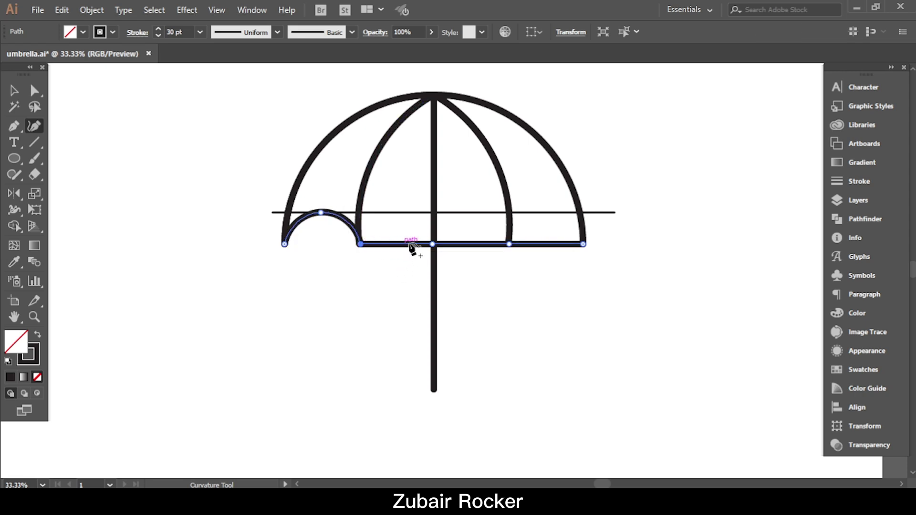
{"action": "left_click_drag", "start_coordinate": [398, 245], "coordinate": [398, 212]}
{"action": "double_click", "coordinate": [432, 244]}
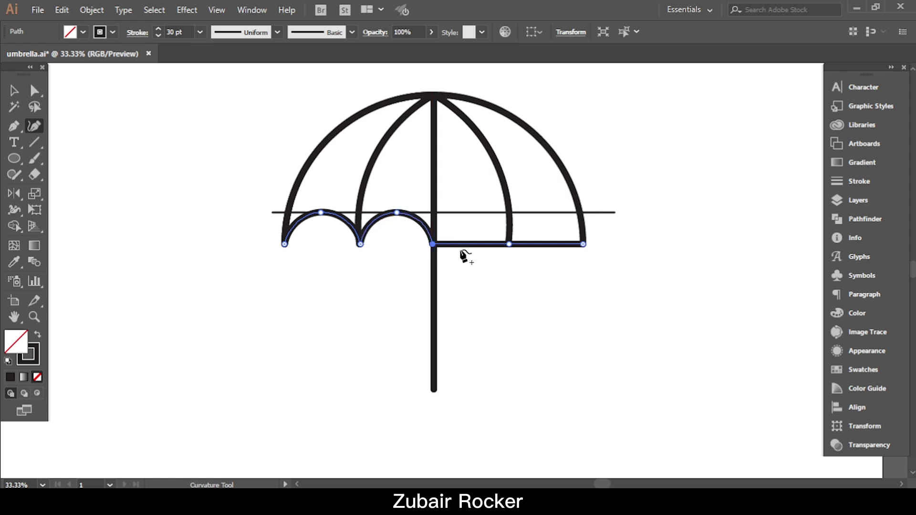
Curve the base line's two right segments up to the guide line, with a corner point at the right rib
{"action": "left_click_drag", "start_coordinate": [474, 228], "coordinate": [473, 213]}
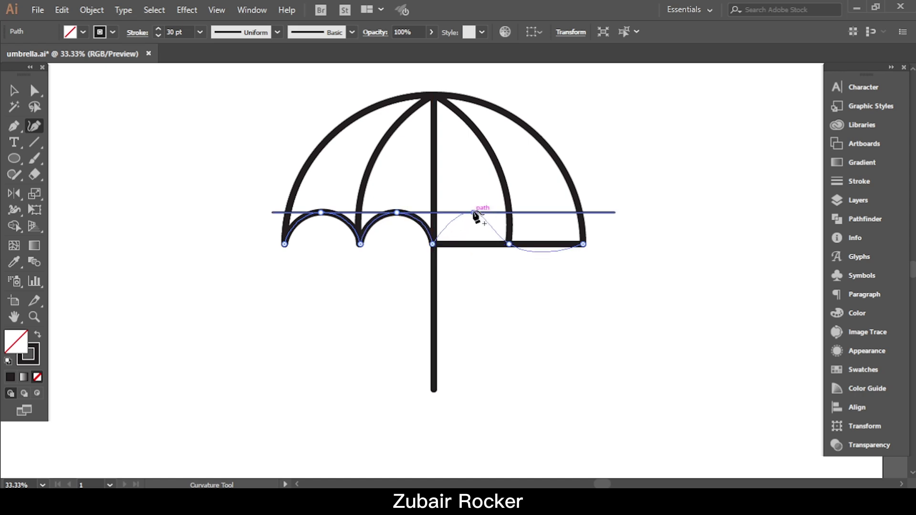
{"action": "double_click", "coordinate": [508, 245]}
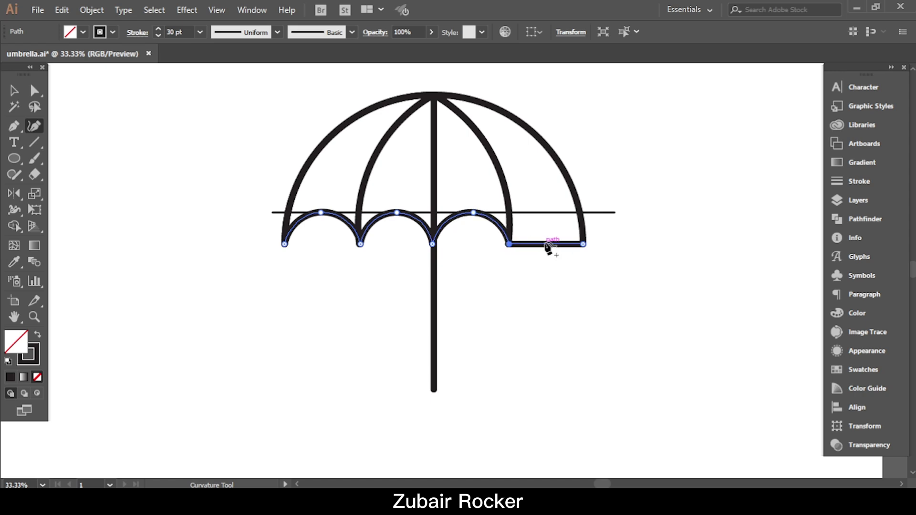
{"action": "left_click_drag", "start_coordinate": [546, 244], "coordinate": [547, 213]}
Delete the thin horizontal guide line crossing the canopy
{"action": "left_click", "coordinate": [11, 95]}
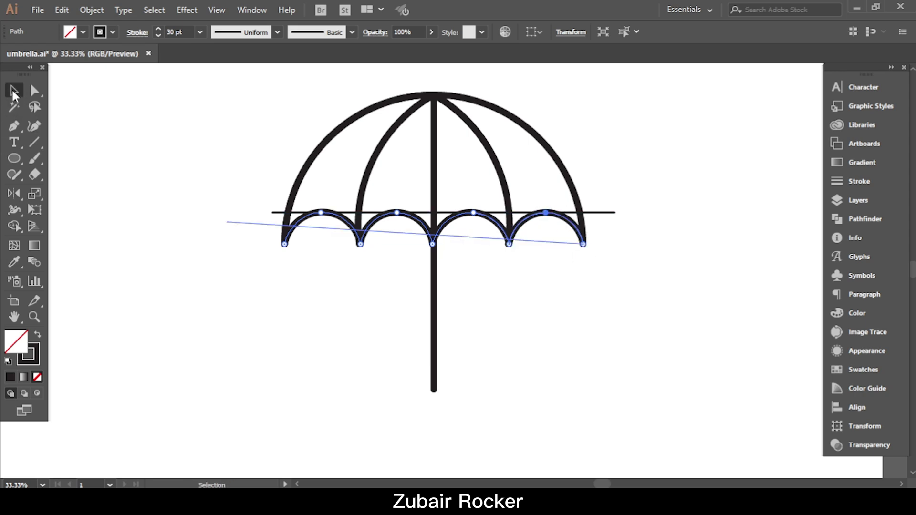
{"action": "left_click", "coordinate": [210, 221]}
{"action": "left_click", "coordinate": [613, 213]}
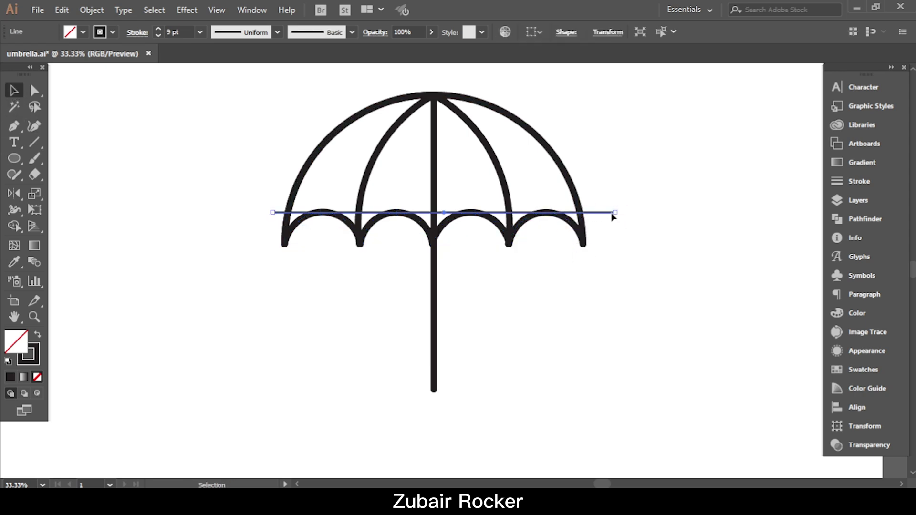
{"action": "key", "text": "Delete"}
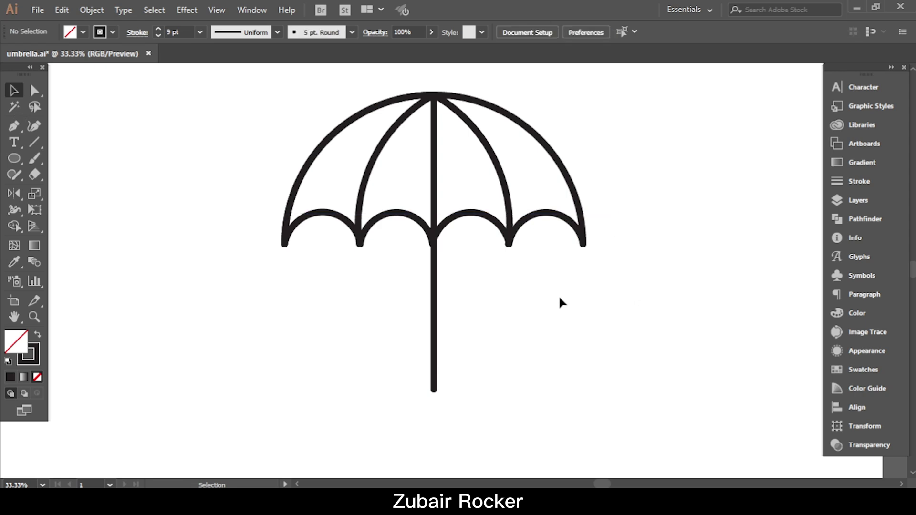
Examine up close how the scalloped edge joins the ribs, shaft and canopy outline
{"action": "left_click", "coordinate": [34, 317]}
{"action": "left_click", "coordinate": [497, 249]}
{"action": "key", "text": "v"}
{"action": "left_click", "coordinate": [361, 317]}
{"action": "left_click", "coordinate": [452, 339]}
{"action": "scroll", "coordinate": [452, 339], "scroll_direction": "up", "scroll_amount": 2}
{"action": "left_click", "coordinate": [361, 164]}
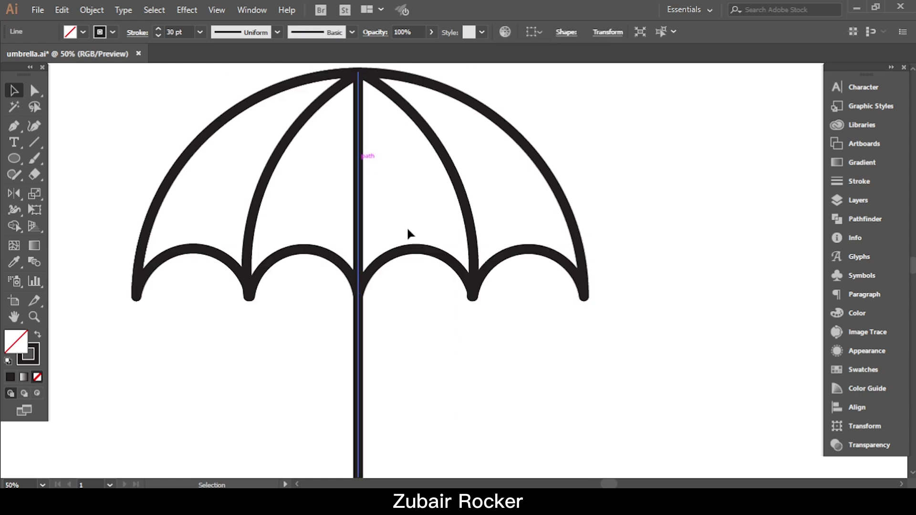
{"action": "left_click", "coordinate": [454, 323]}
{"action": "key", "text": "z"}
{"action": "left_click", "coordinate": [513, 284], "text": "alt"}
{"action": "left_click", "coordinate": [345, 289], "text": "alt"}
{"action": "left_click", "coordinate": [474, 294]}
{"action": "left_click", "coordinate": [14, 91]}
{"action": "scroll", "coordinate": [547, 233], "scroll_direction": "up", "scroll_amount": 3}
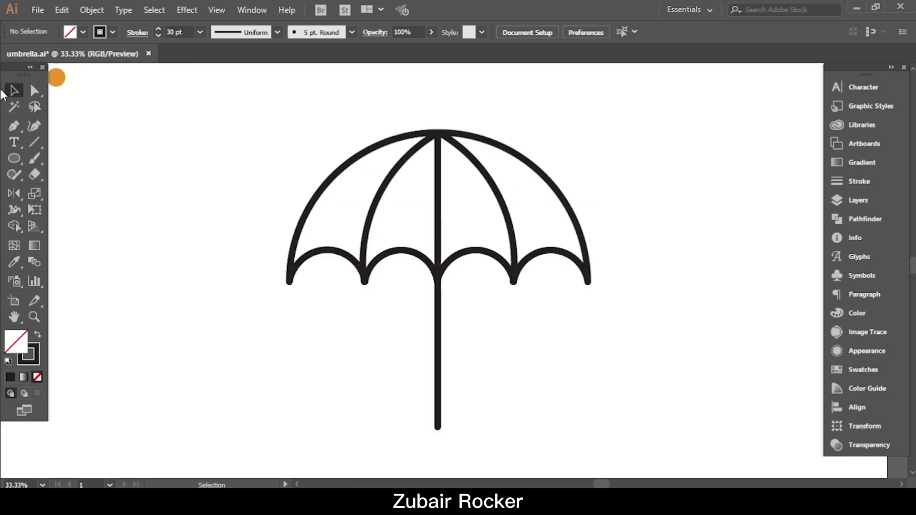
Extend the shaft's lower end with the Pen tool about 165 px sideways to the left, then with a short segment straight up
{"action": "left_click", "coordinate": [14, 126]}
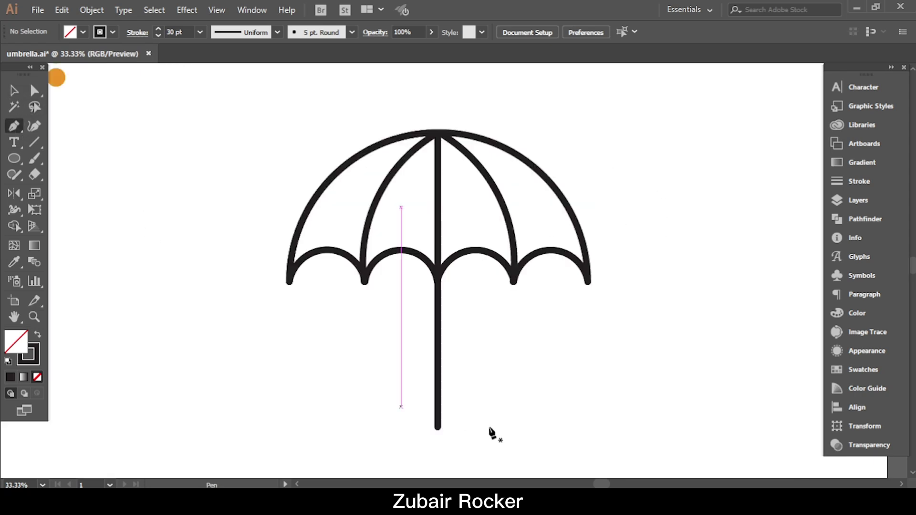
{"action": "left_click", "coordinate": [438, 426]}
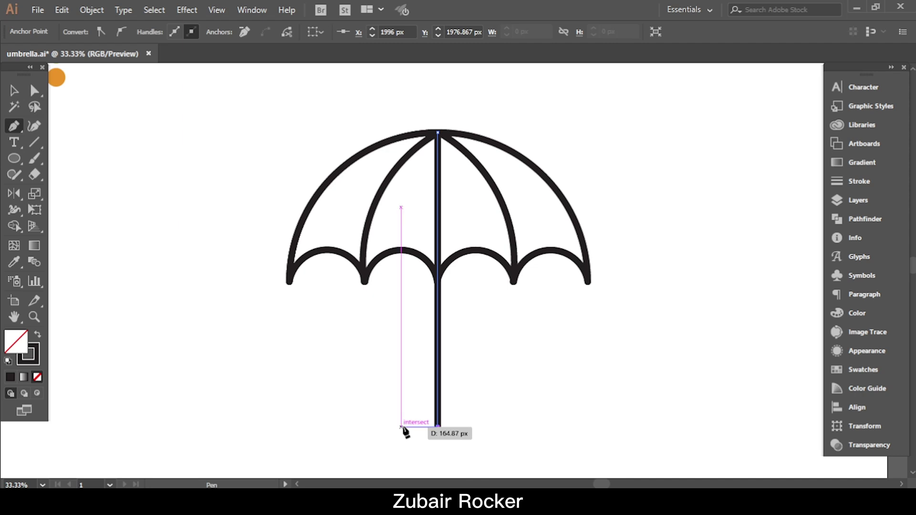
{"action": "left_click", "coordinate": [402, 427], "text": "shift"}
{"action": "left_click", "coordinate": [401, 394]}
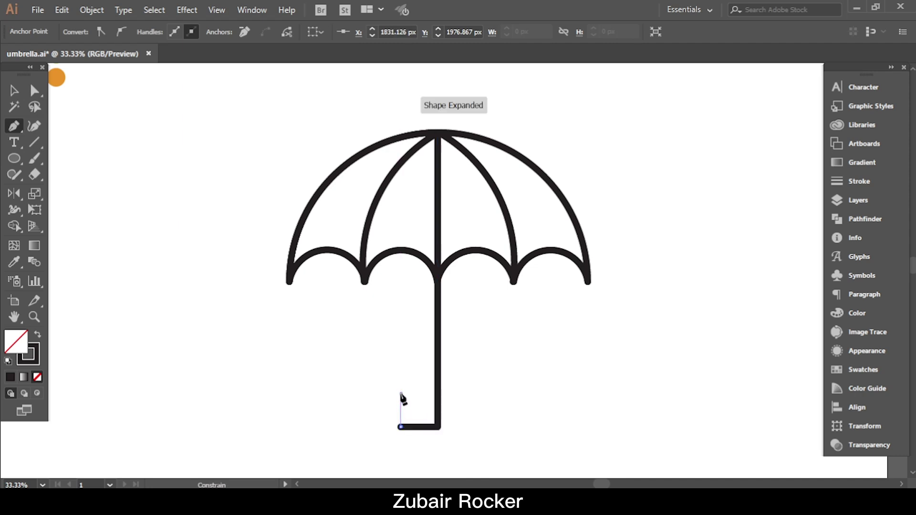
Round both lower corners of the shaft path to the maximum radius so they form a U-shaped hook handle
{"action": "left_click", "coordinate": [34, 90]}
{"action": "left_click", "coordinate": [125, 247]}
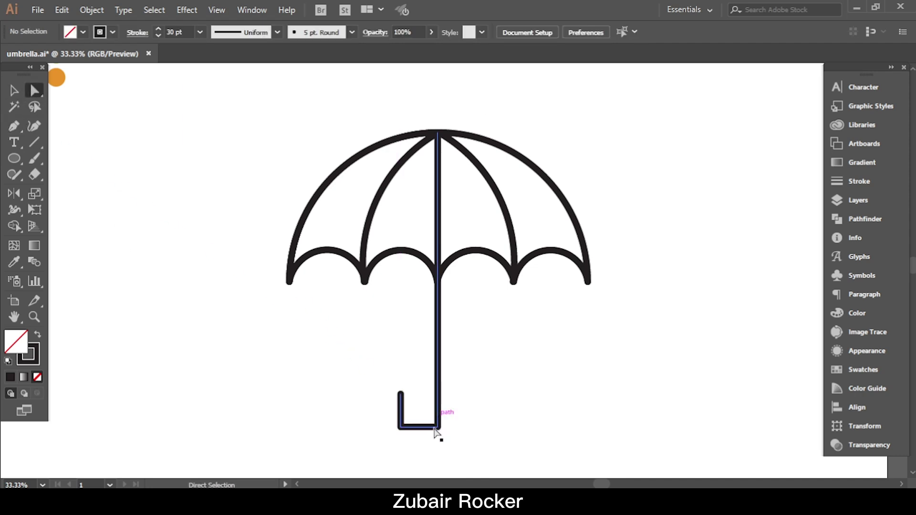
{"action": "left_click", "coordinate": [438, 427]}
{"action": "left_click", "coordinate": [401, 427], "text": "shift"}
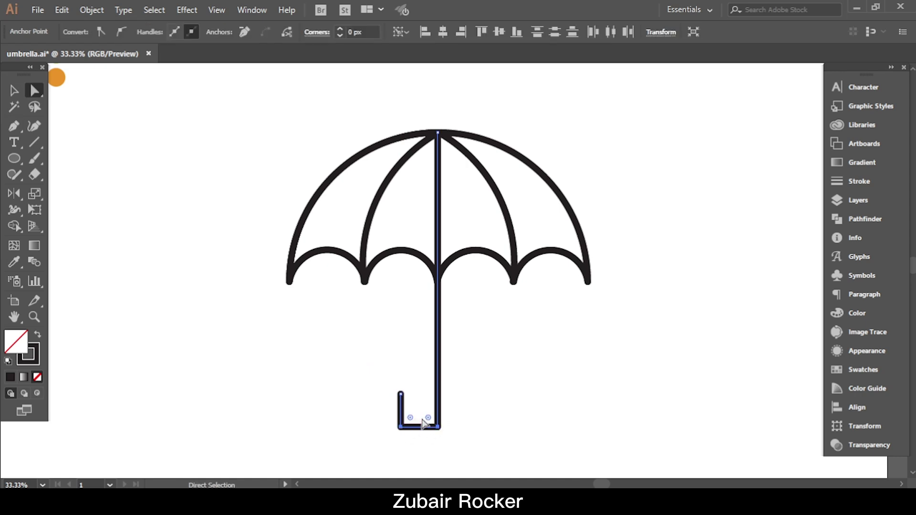
{"action": "left_click_drag", "start_coordinate": [428, 418], "coordinate": [414, 325]}
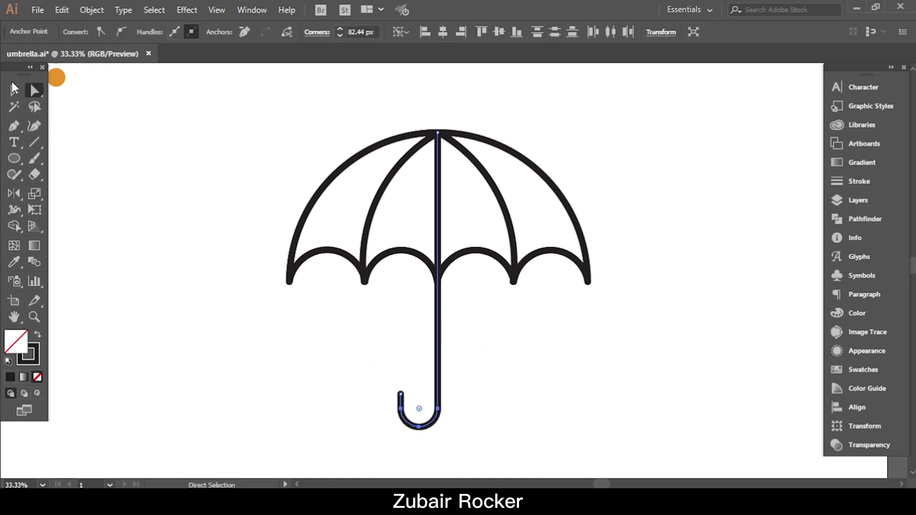
{"action": "left_click", "coordinate": [14, 87]}
{"action": "left_click", "coordinate": [182, 231]}
Select the whole umbrella and expand its strokes into filled shapes
{"action": "left_click", "coordinate": [34, 317]}
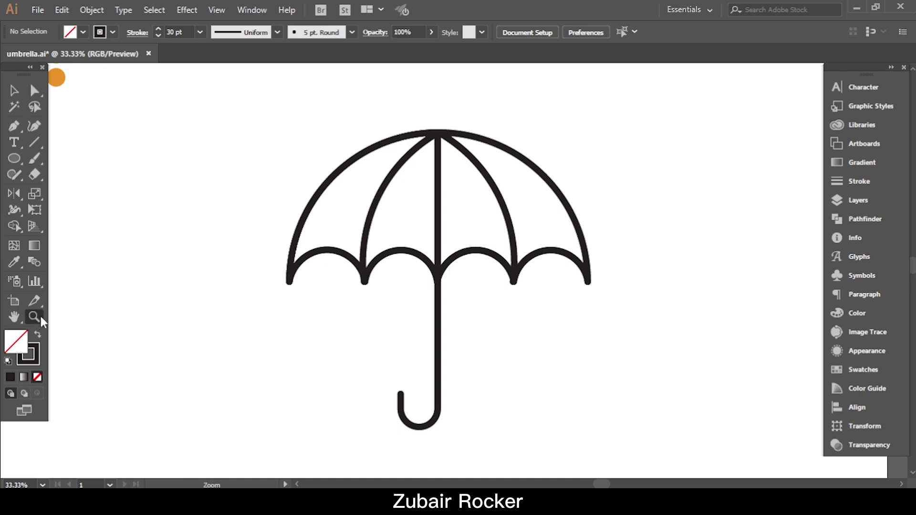
{"action": "left_click", "coordinate": [14, 91]}
{"action": "left_click_drag", "start_coordinate": [259, 134], "coordinate": [640, 434]}
{"action": "left_click", "coordinate": [93, 9]}
{"action": "left_click", "coordinate": [153, 138]}
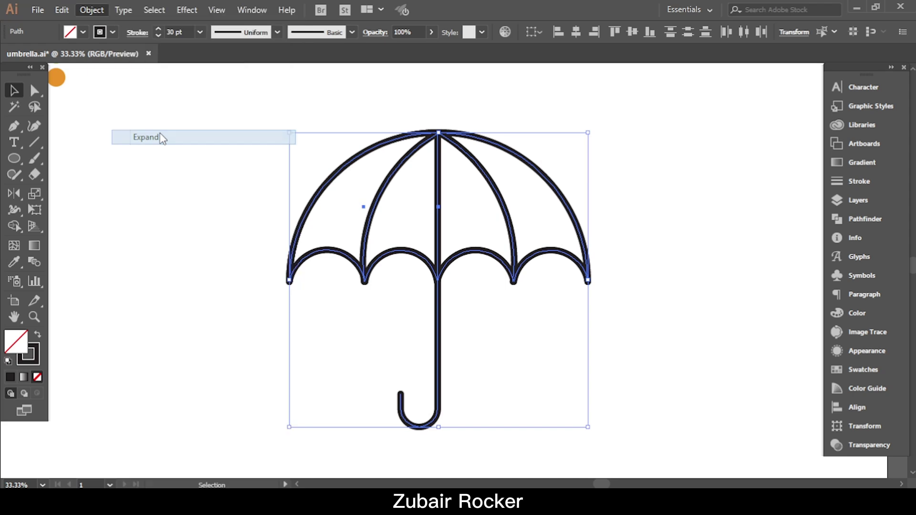
{"action": "left_click", "coordinate": [72, 276]}
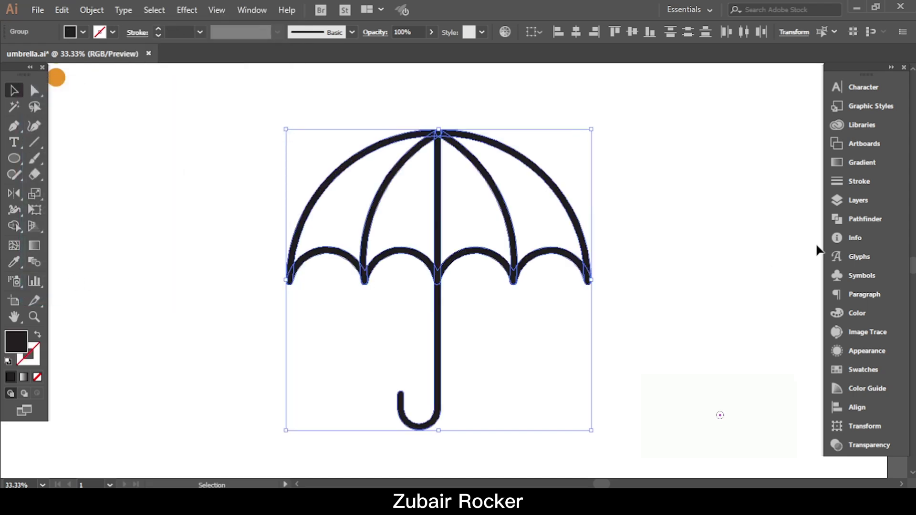
Combine the expanded umbrella shapes with the Pathfinder Merge operation
{"action": "left_click", "coordinate": [869, 220]}
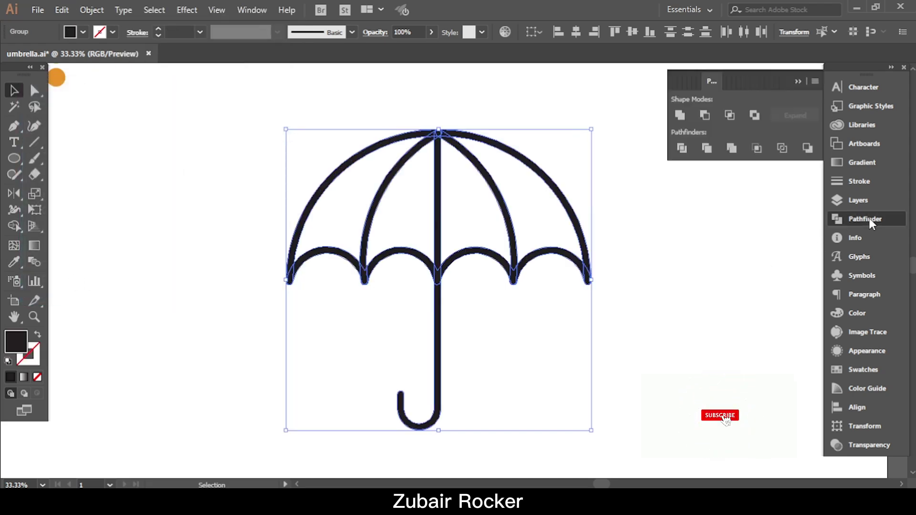
{"action": "left_click", "coordinate": [731, 148]}
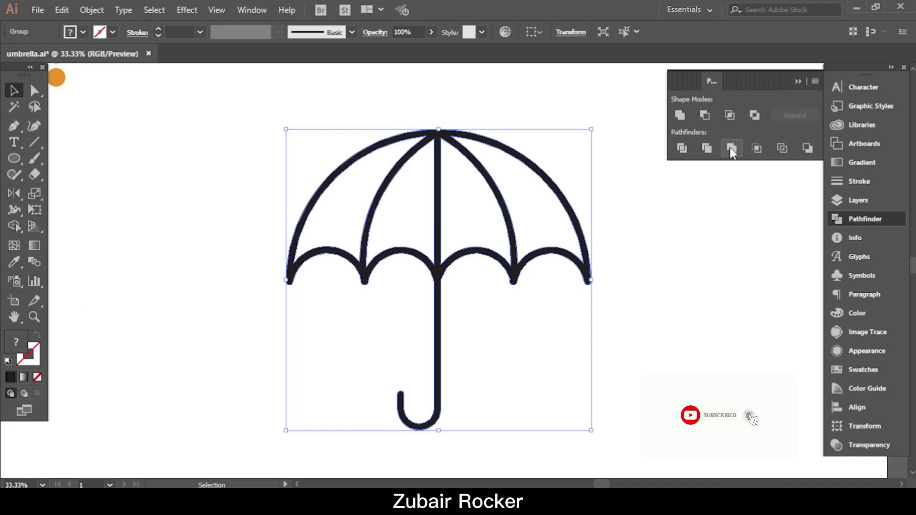
{"action": "left_click", "coordinate": [797, 80]}
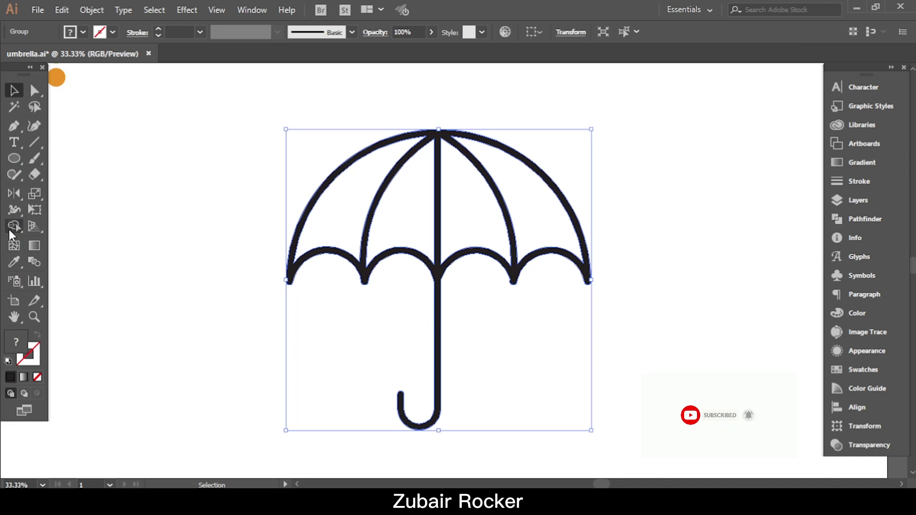
Turn the four enclosed canopy panels into filled shapes with the Shape Builder
{"action": "left_click", "coordinate": [14, 227]}
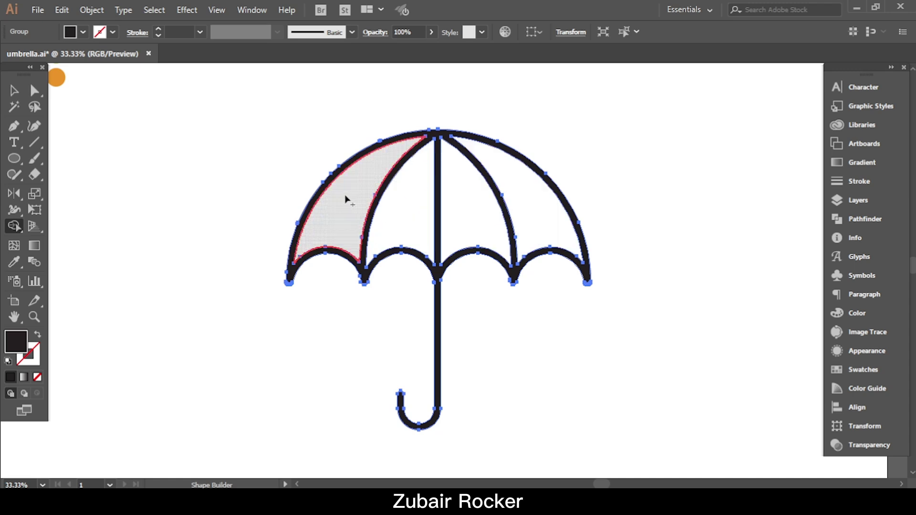
{"action": "left_click", "coordinate": [346, 199]}
{"action": "left_click", "coordinate": [413, 218]}
{"action": "left_click", "coordinate": [477, 216]}
{"action": "left_click", "coordinate": [540, 217]}
Move the set of sample colour circles close to the umbrella's left side
{"action": "left_click", "coordinate": [34, 317]}
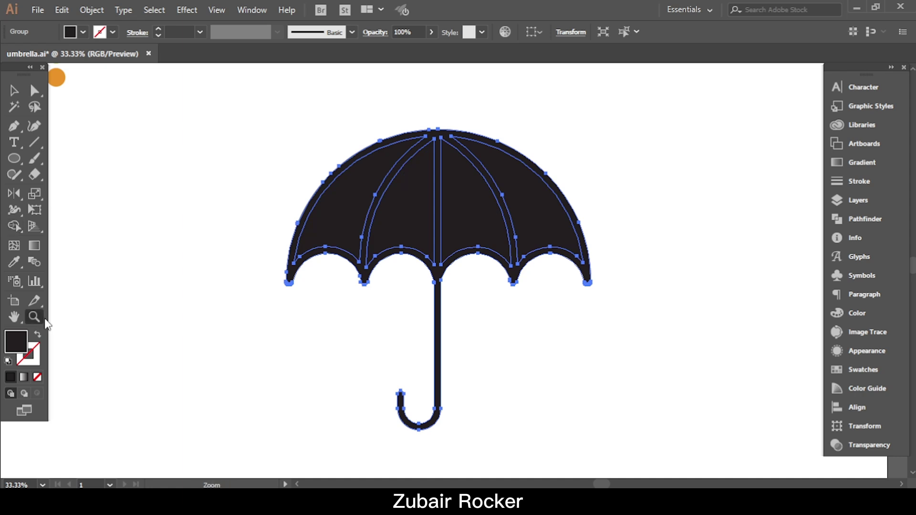
{"action": "left_click", "coordinate": [460, 288], "text": "alt"}
{"action": "left_click", "coordinate": [13, 90]}
{"action": "scroll", "coordinate": [216, 88], "scroll_direction": "up", "scroll_amount": 1}
{"action": "left_click_drag", "start_coordinate": [151, 129], "coordinate": [297, 260]}
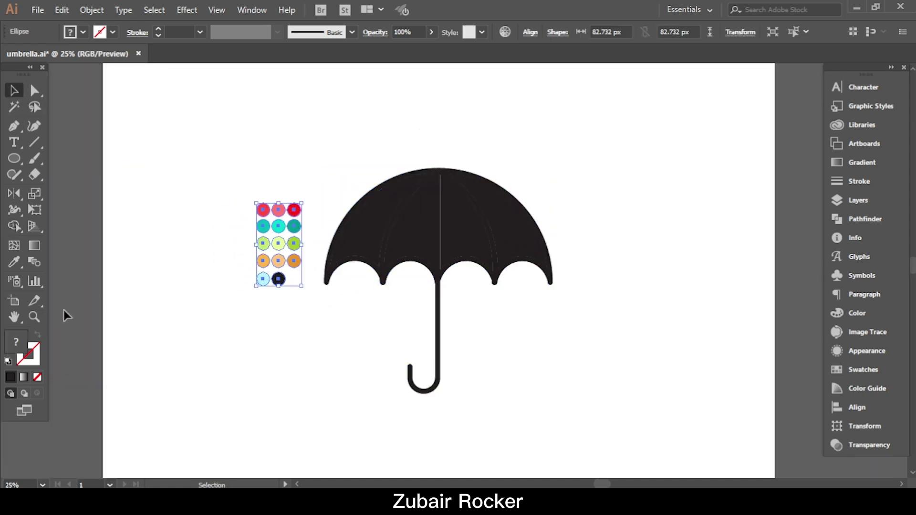
{"action": "left_click", "coordinate": [35, 317]}
{"action": "left_click", "coordinate": [443, 269]}
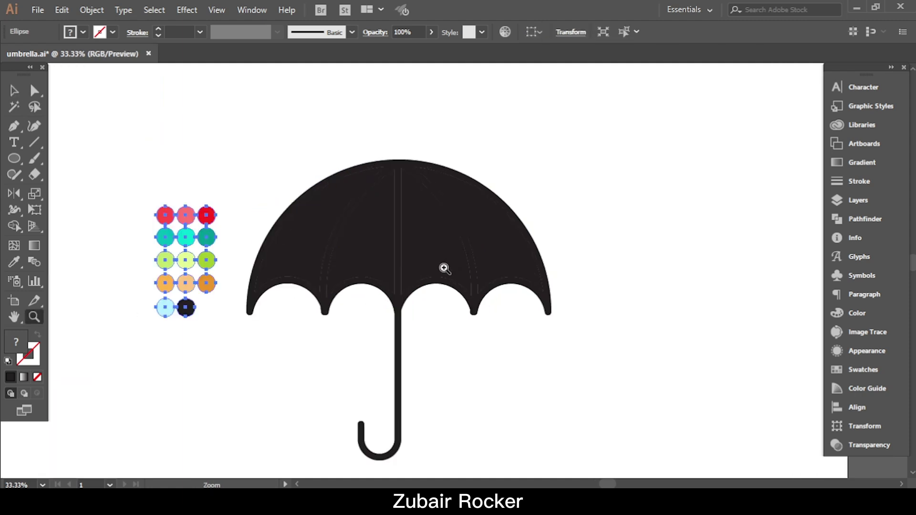
{"action": "left_click", "coordinate": [418, 297]}
{"action": "left_click", "coordinate": [14, 90]}
{"action": "left_click", "coordinate": [127, 123]}
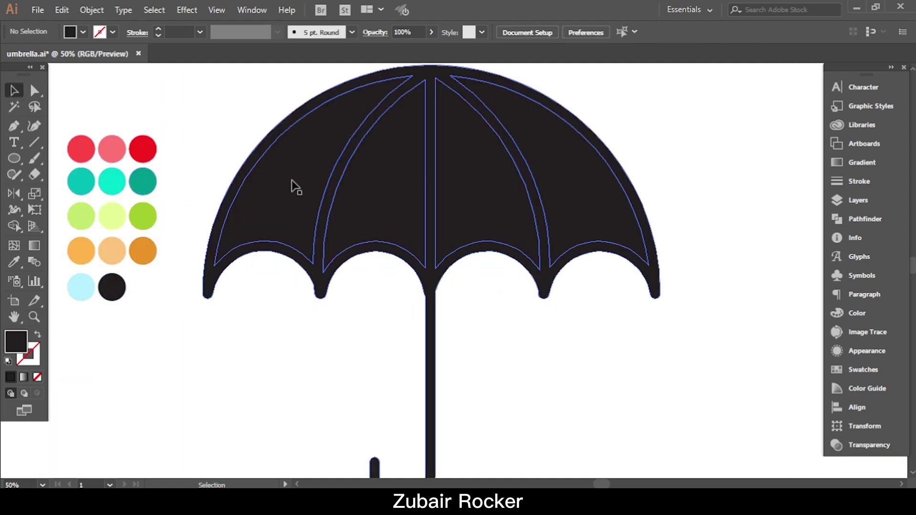
Ungroup the umbrella artwork so its panels and outline can be selected separately
{"action": "left_click", "coordinate": [292, 185]}
{"action": "right_click", "coordinate": [292, 185]}
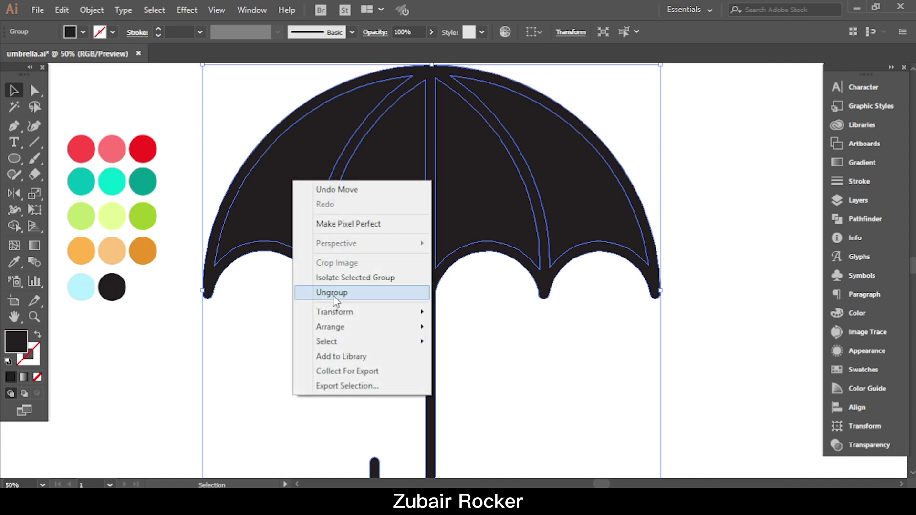
{"action": "left_click", "coordinate": [709, 149]}
{"action": "left_click", "coordinate": [322, 154]}
{"action": "right_click", "coordinate": [321, 153]}
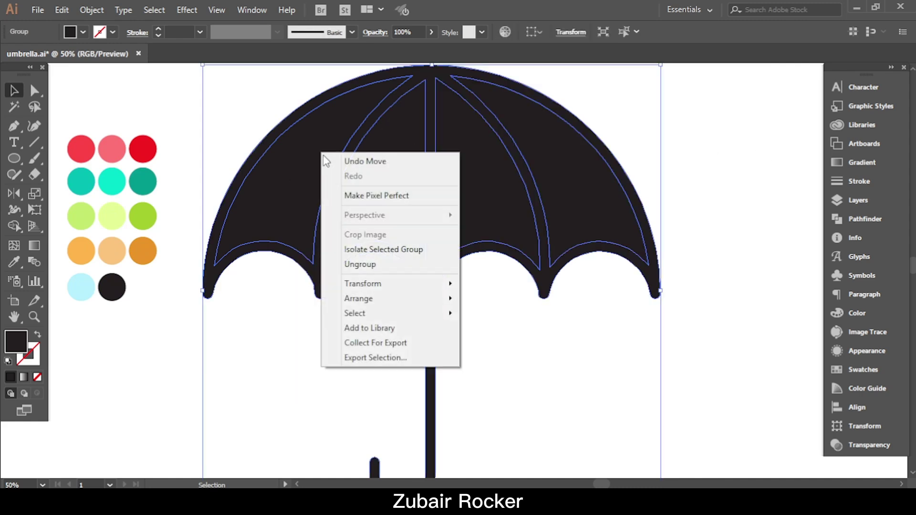
{"action": "left_click", "coordinate": [359, 262]}
{"action": "left_click", "coordinate": [583, 301]}
Fill the leftmost canopy panel with the first red sample and the second panel with the first teal sample using the Eyedropper
{"action": "left_click", "coordinate": [287, 178]}
{"action": "left_click", "coordinate": [14, 261]}
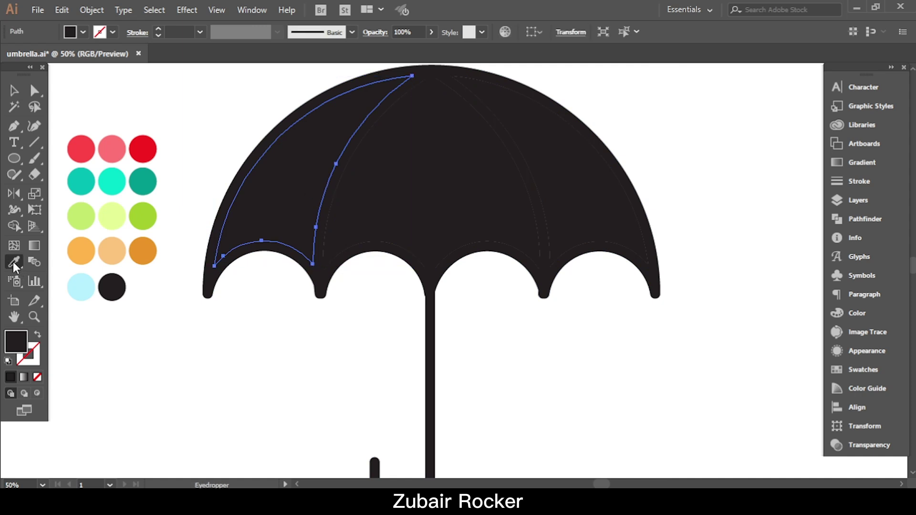
{"action": "left_click", "coordinate": [82, 150]}
{"action": "left_click", "coordinate": [13, 90]}
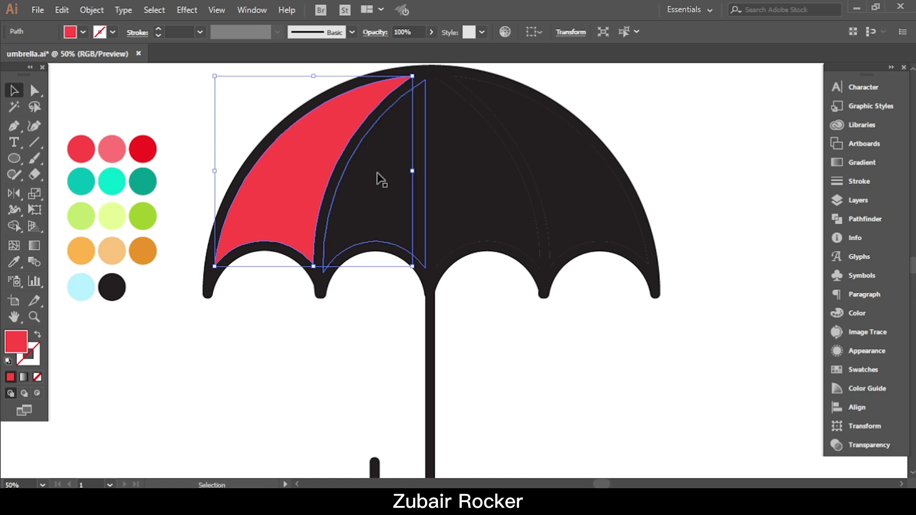
{"action": "left_click", "coordinate": [381, 184]}
{"action": "left_click", "coordinate": [16, 262]}
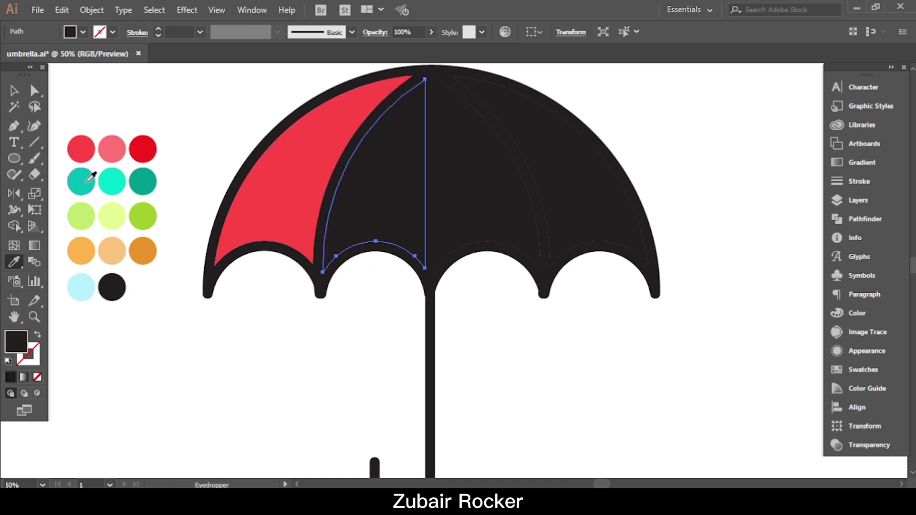
{"action": "left_click", "coordinate": [88, 182]}
Fill the third canopy panel with the first light green sample and the rightmost panel with the first orange sample
{"action": "left_click", "coordinate": [13, 90]}
{"action": "left_click", "coordinate": [474, 196]}
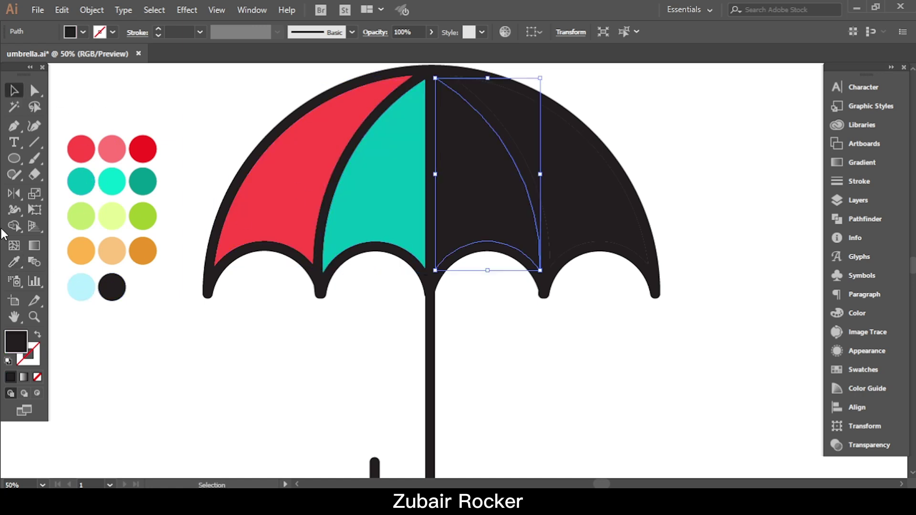
{"action": "left_click", "coordinate": [14, 262]}
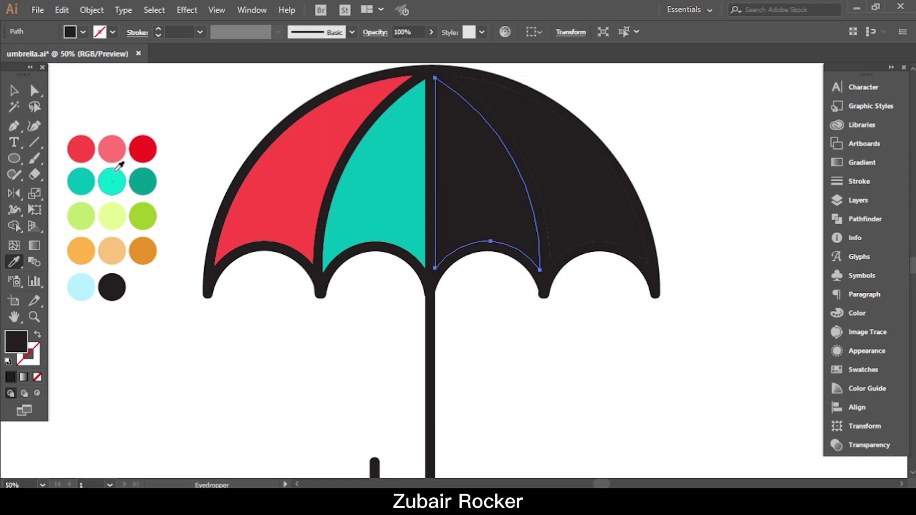
{"action": "left_click", "coordinate": [79, 215]}
{"action": "left_click", "coordinate": [13, 91]}
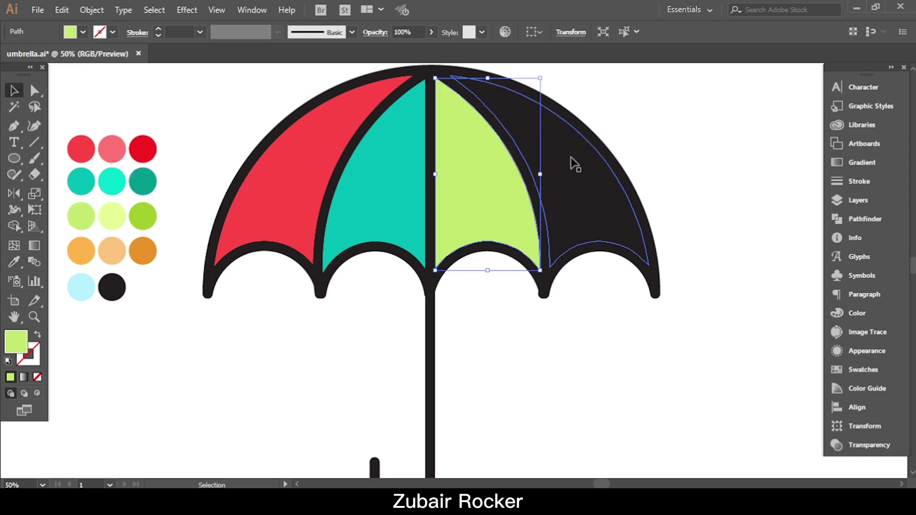
{"action": "left_click", "coordinate": [575, 164]}
{"action": "key", "text": "i"}
{"action": "left_click", "coordinate": [87, 249]}
{"action": "left_click", "coordinate": [13, 91]}
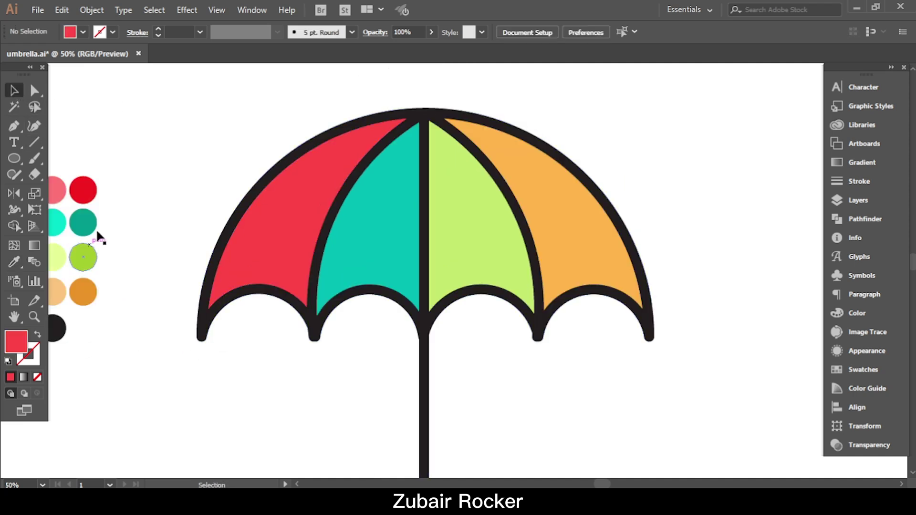
Reposition the sample colour circles so the whole set sits just beside the canopy's left edge
{"action": "left_click", "coordinate": [97, 234]}
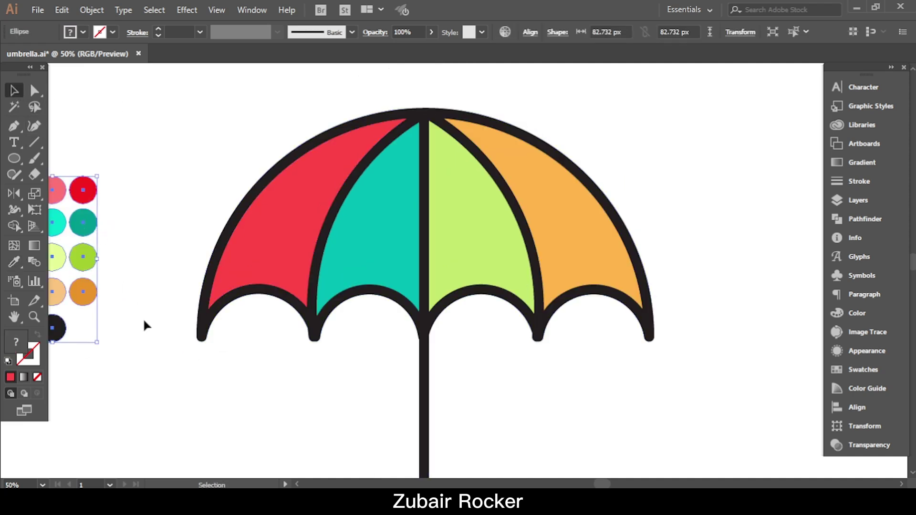
{"action": "left_click", "coordinate": [33, 316]}
{"action": "left_click", "coordinate": [421, 268], "text": "alt"}
{"action": "left_click", "coordinate": [418, 268]}
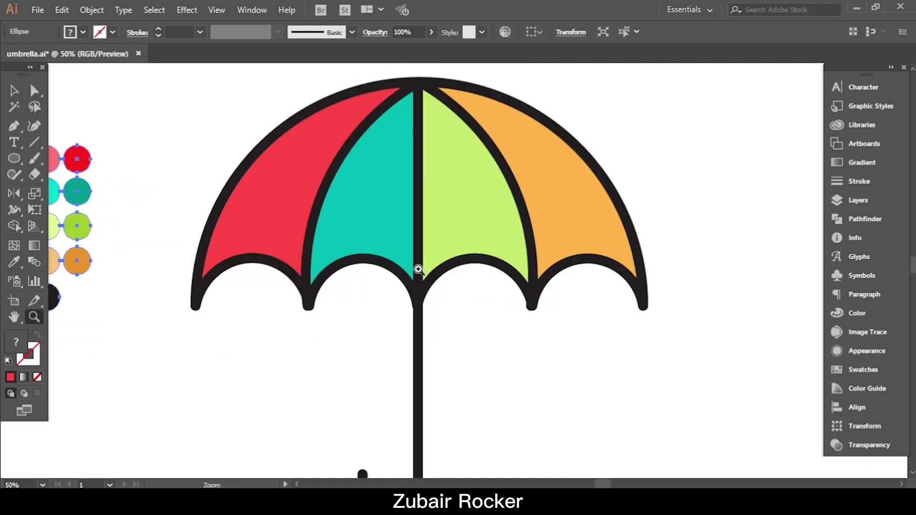
{"action": "scroll", "coordinate": [428, 252], "scroll_direction": "down", "scroll_amount": 1}
{"action": "scroll", "coordinate": [427, 251], "scroll_direction": "up", "scroll_amount": 2}
{"action": "left_click", "coordinate": [16, 92]}
{"action": "left_click", "coordinate": [128, 143]}
{"action": "left_click_drag", "start_coordinate": [87, 172], "coordinate": [155, 169]}
{"action": "left_click", "coordinate": [179, 123]}
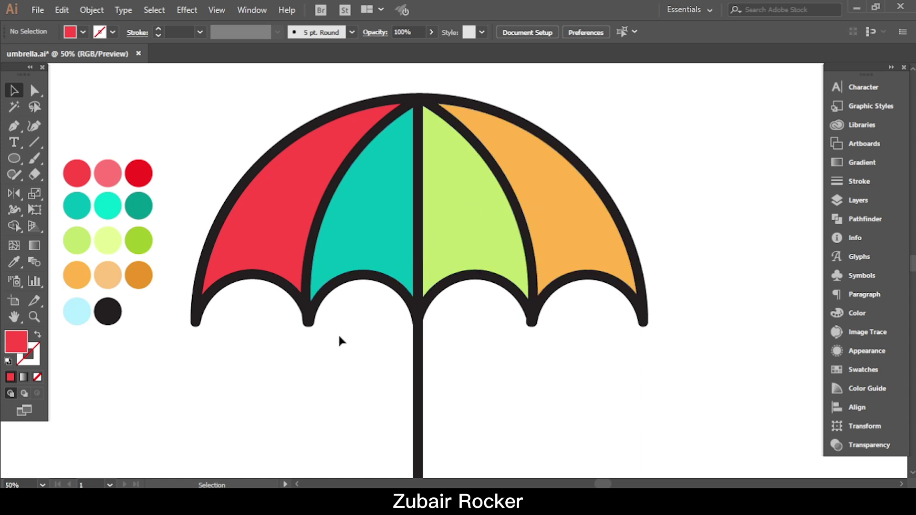
Apply the Pathfinder Trim operation to the whole umbrella and ungroup the resulting shapes
{"action": "left_click_drag", "start_coordinate": [558, 100], "coordinate": [257, 372]}
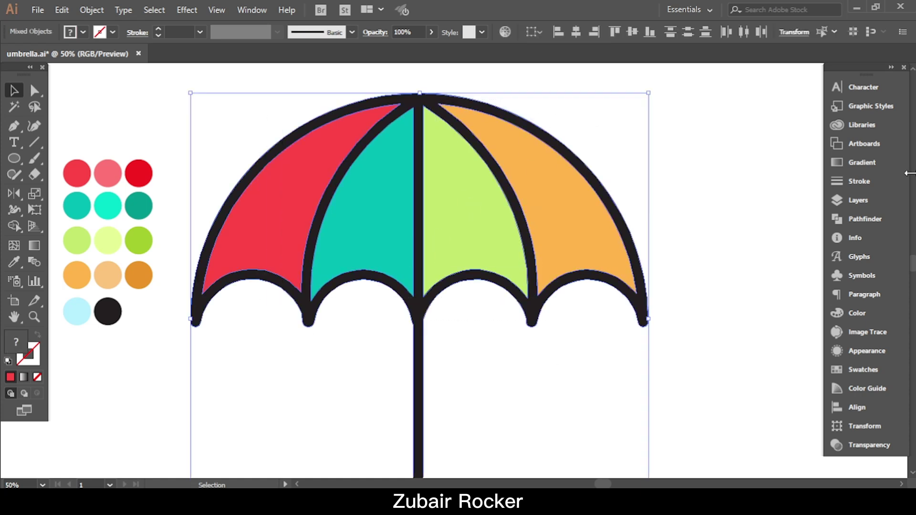
{"action": "left_click", "coordinate": [872, 221]}
{"action": "left_click", "coordinate": [706, 147]}
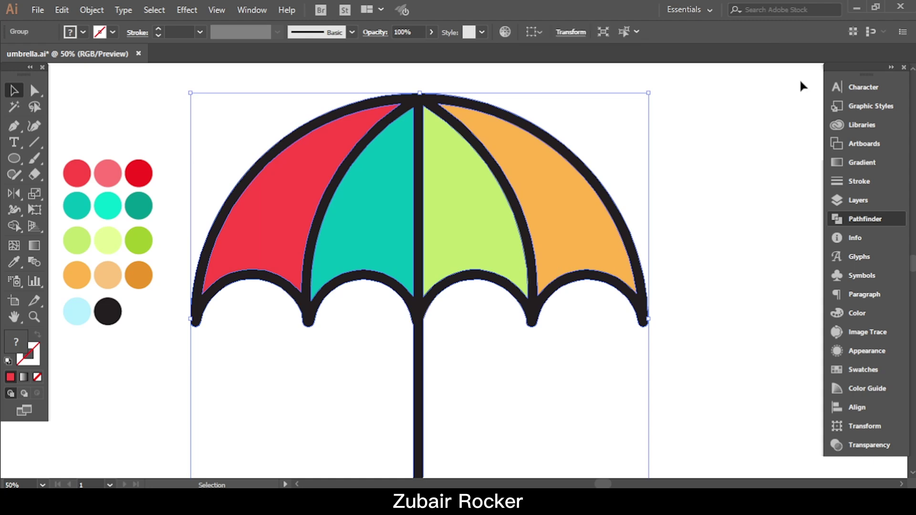
{"action": "right_click", "coordinate": [562, 200]}
{"action": "left_click", "coordinate": [614, 314]}
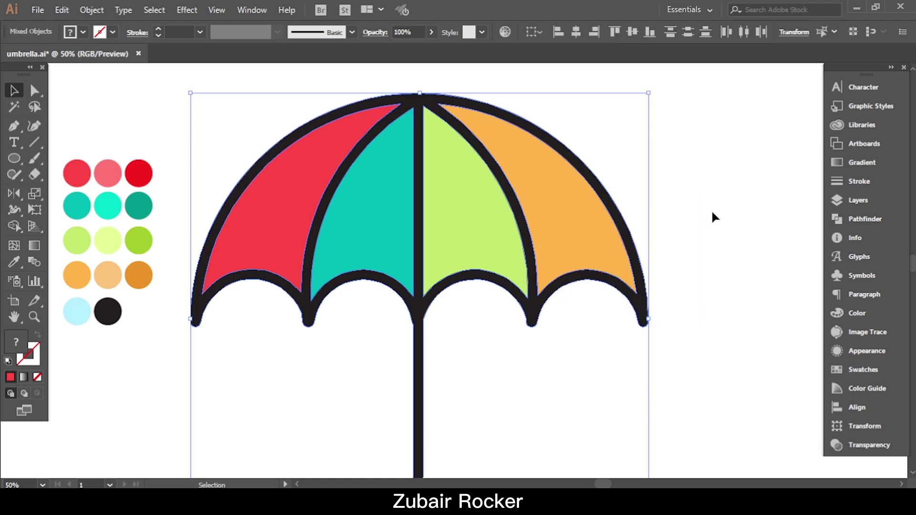
{"action": "left_click", "coordinate": [711, 215]}
Move the red panel out of its outline as a test and undo the move
{"action": "left_click_drag", "start_coordinate": [296, 180], "coordinate": [329, 128]}
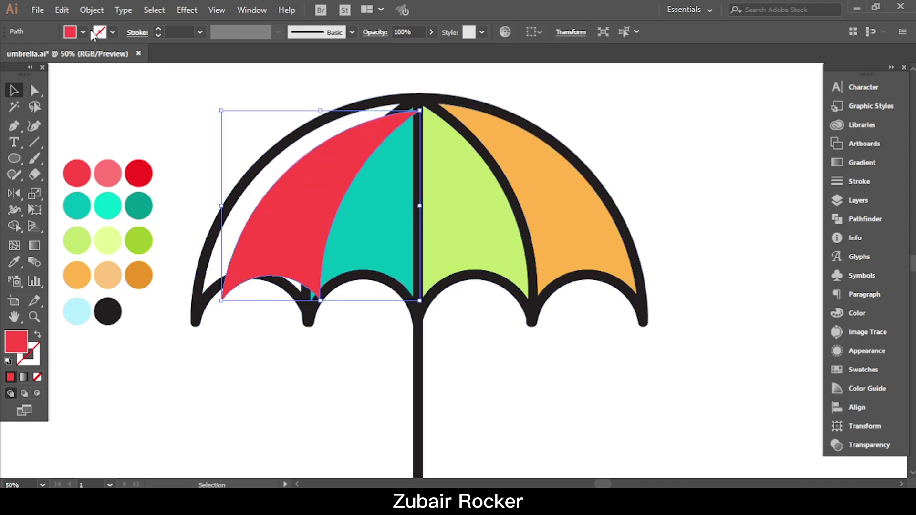
{"action": "left_click", "coordinate": [62, 9]}
{"action": "left_click", "coordinate": [70, 28]}
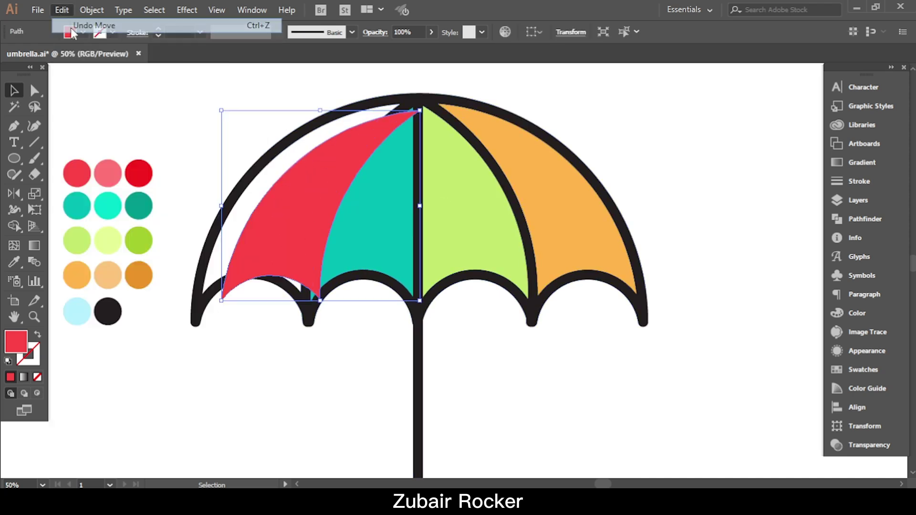
{"action": "left_click", "coordinate": [569, 124]}
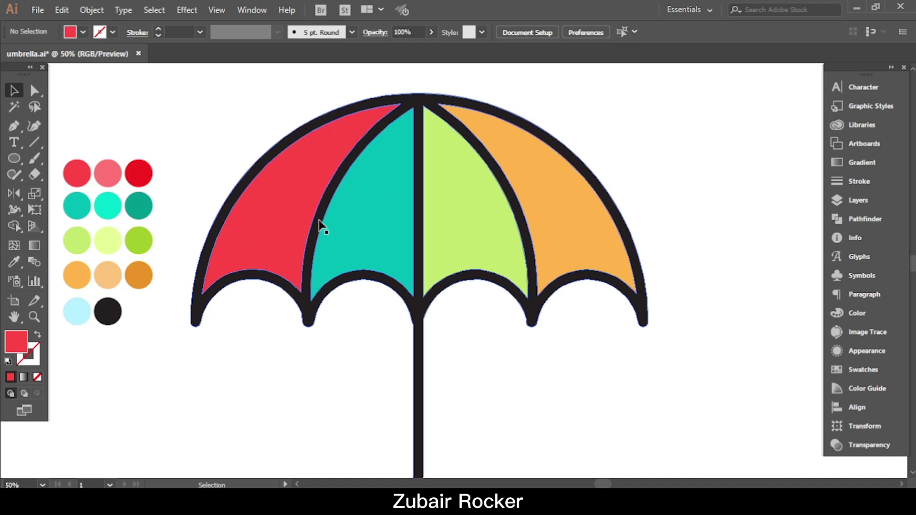
Duplicate the red canopy panel in place and offset the copy slightly down and to the right
{"action": "left_click", "coordinate": [279, 200]}
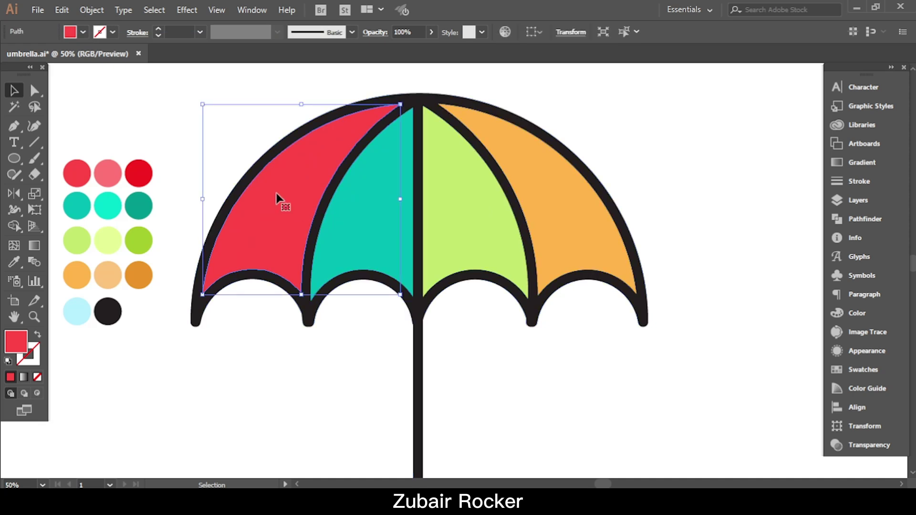
{"action": "key", "text": "ctrl+c"}
{"action": "key", "text": "ctrl+f"}
{"action": "key", "text": "v"}
{"action": "left_click_drag", "start_coordinate": [267, 179], "coordinate": [270, 181]}
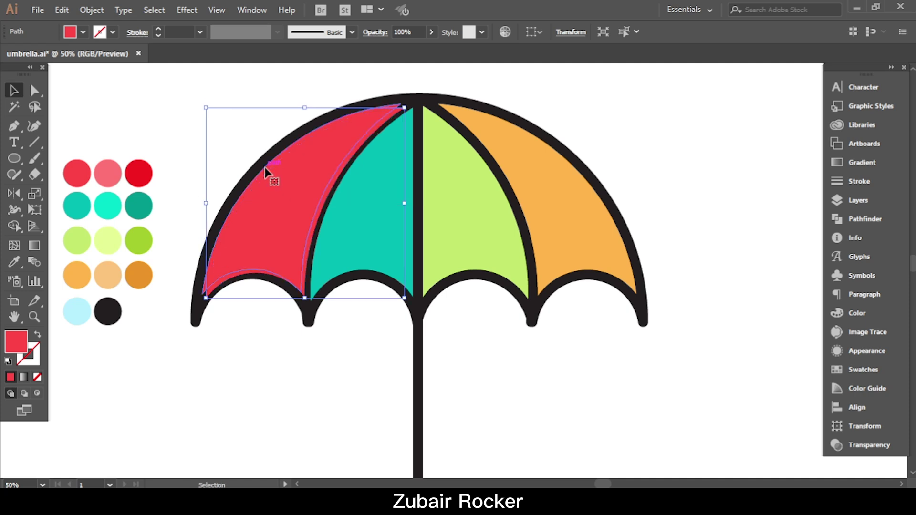
Colour the full red panel copy white and subtract the offset copy with Minus Front, leaving a thin highlight along the outer edge
{"action": "left_click", "coordinate": [13, 262]}
{"action": "left_click", "coordinate": [142, 111]}
{"action": "left_click", "coordinate": [14, 91]}
{"action": "left_click", "coordinate": [296, 179], "text": "shift"}
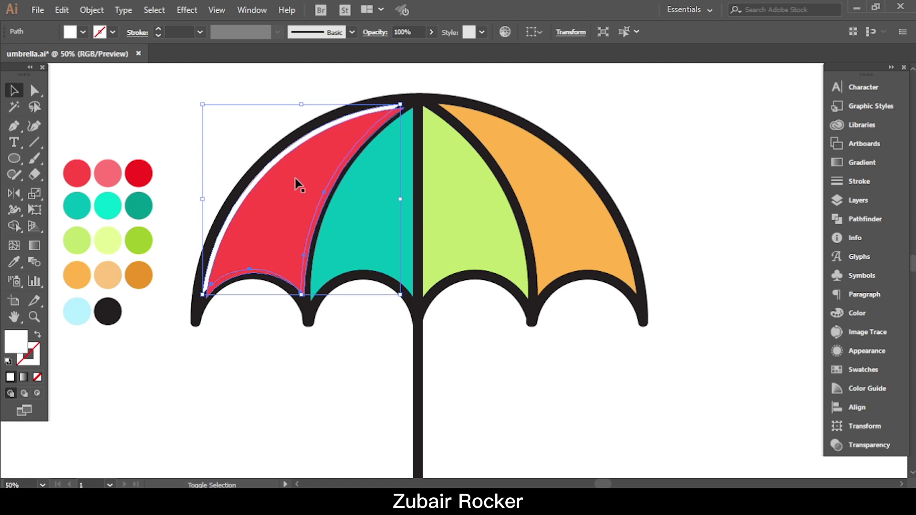
{"action": "left_click", "coordinate": [866, 219]}
{"action": "left_click", "coordinate": [706, 148]}
{"action": "left_click", "coordinate": [61, 10]}
{"action": "left_click", "coordinate": [83, 23]}
{"action": "left_click", "coordinate": [708, 115]}
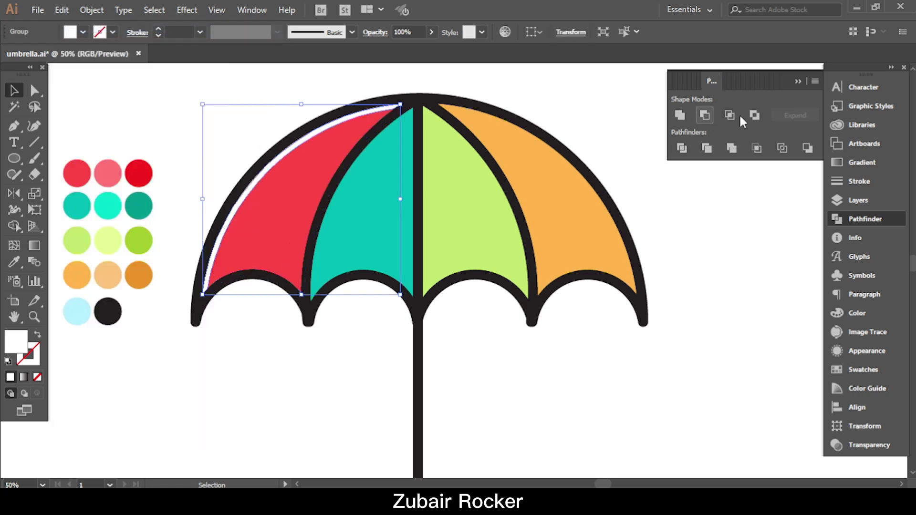
{"action": "left_click", "coordinate": [799, 81]}
{"action": "left_click", "coordinate": [775, 171]}
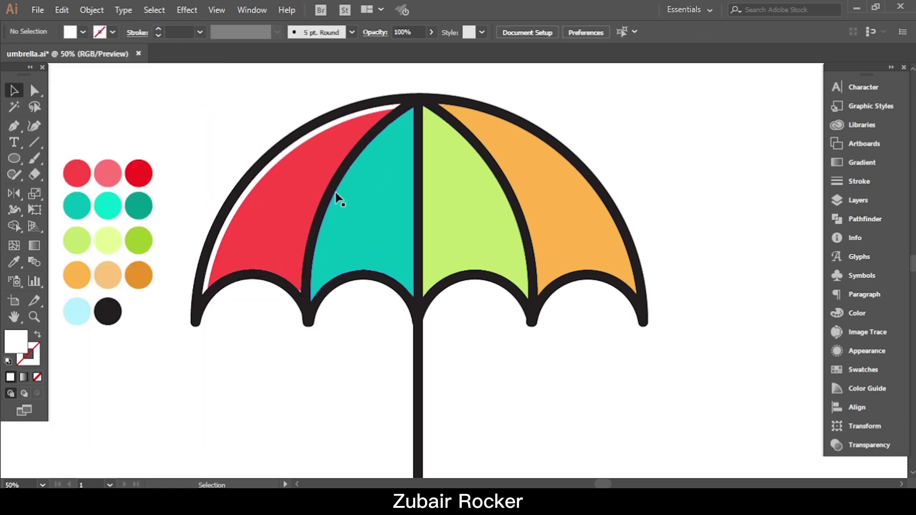
Add a highlight strip inside the red panel's white edge from offset copies, using the second red sample and Minus Front
{"action": "left_click", "coordinate": [292, 198]}
{"action": "key", "text": "ctrl+f"}
{"action": "left_click_drag", "start_coordinate": [290, 194], "coordinate": [303, 206]}
{"action": "left_click", "coordinate": [260, 178]}
{"action": "left_click", "coordinate": [13, 262]}
{"action": "left_click", "coordinate": [108, 173]}
{"action": "left_click", "coordinate": [292, 198], "text": "shift"}
{"action": "left_click", "coordinate": [865, 218]}
{"action": "left_click", "coordinate": [705, 115]}
{"action": "left_click", "coordinate": [798, 81]}
Add a shadow strip along the red panel's inner edge using the third red sample and Minus Front
{"action": "left_click", "coordinate": [291, 212]}
{"action": "left_click", "coordinate": [14, 262]}
{"action": "left_click", "coordinate": [139, 173]}
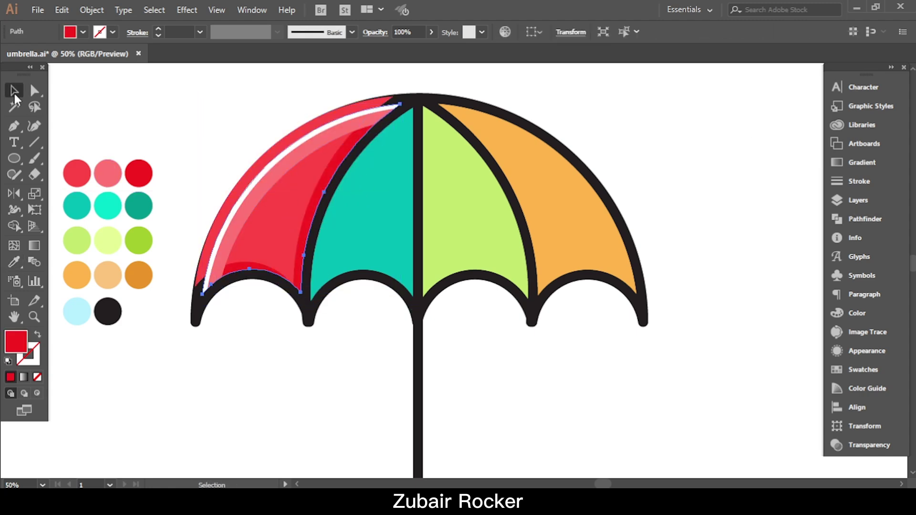
{"action": "left_click", "coordinate": [16, 91]}
{"action": "left_click", "coordinate": [865, 219]}
{"action": "left_click", "coordinate": [705, 115]}
{"action": "left_click", "coordinate": [798, 82]}
Add a highlight strip along the teal panel's outer curved edge using the second teal sample, offset copies and Minus Front
{"action": "left_click", "coordinate": [34, 317]}
{"action": "left_click", "coordinate": [305, 289]}
{"action": "left_click", "coordinate": [14, 91]}
{"action": "double_click", "coordinate": [394, 307]}
{"action": "left_click", "coordinate": [34, 317]}
{"action": "left_click", "coordinate": [614, 242], "text": "alt"}
{"action": "left_click", "coordinate": [14, 90]}
{"action": "left_click", "coordinate": [348, 182]}
{"action": "left_click", "coordinate": [351, 255]}
{"action": "left_click_drag", "start_coordinate": [350, 255], "coordinate": [354, 255]}
{"action": "left_click", "coordinate": [399, 257], "text": "shift"}
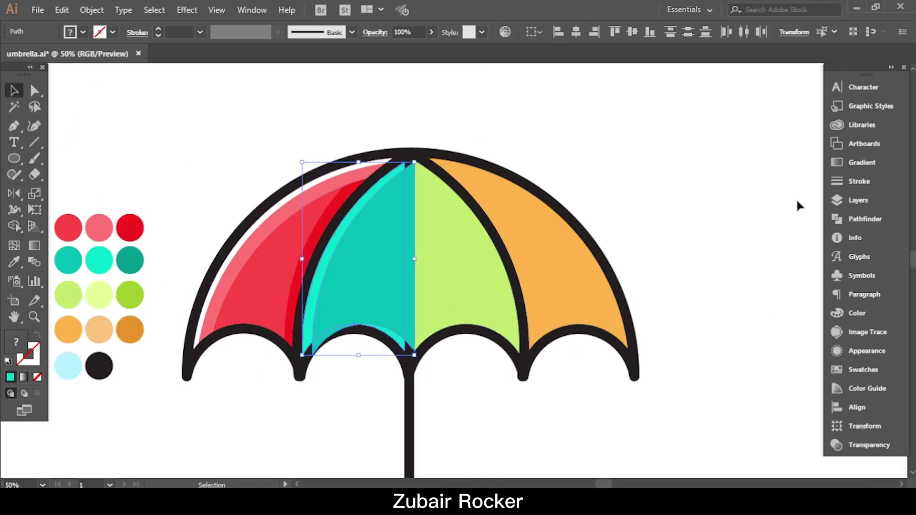
{"action": "left_click", "coordinate": [865, 219]}
{"action": "left_click", "coordinate": [705, 116]}
Add a shadow strip along the teal panel's straight edge beside the shaft using the third teal sample and Minus Front
{"action": "left_click", "coordinate": [382, 262]}
{"action": "left_click", "coordinate": [14, 262]}
{"action": "left_click", "coordinate": [130, 260]}
{"action": "left_click", "coordinate": [13, 93]}
{"action": "left_click", "coordinate": [705, 116]}
Add a highlight strip along the green panel's straight edge using the second green sample and Minus Front
{"action": "left_click", "coordinate": [438, 250]}
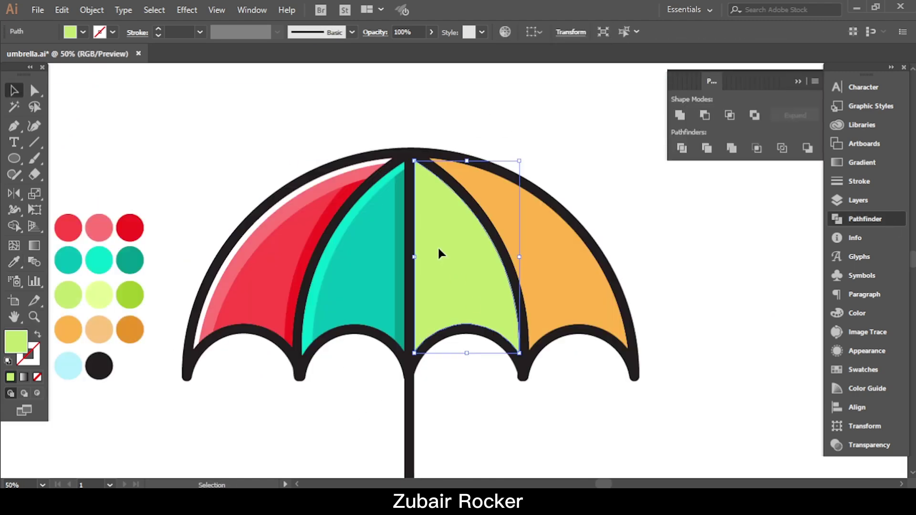
{"action": "left_click", "coordinate": [14, 262]}
{"action": "left_click", "coordinate": [99, 295]}
{"action": "left_click", "coordinate": [15, 91]}
{"action": "left_click", "coordinate": [705, 116]}
Add a shadow strip along the green panel's curved edge using the third green sample and Minus Front, and delete the leftover piece
{"action": "left_click", "coordinate": [491, 264]}
{"action": "left_click_drag", "start_coordinate": [490, 263], "coordinate": [479, 263]}
{"action": "left_click", "coordinate": [130, 295]}
{"action": "left_click", "coordinate": [705, 116]}
{"action": "double_click", "coordinate": [514, 306]}
{"action": "key", "text": "Delete"}
Add a highlight strip along the orange panel's inner edge using the second orange sample and Minus Front
{"action": "left_click", "coordinate": [494, 211]}
{"action": "left_click_drag", "start_coordinate": [495, 211], "coordinate": [506, 211]}
{"action": "left_click", "coordinate": [99, 330]}
{"action": "left_click", "coordinate": [706, 116]}
Add a shadow strip along the orange panel's outer edge using a left-shifted copy, the third orange sample and Minus Front
{"action": "left_click", "coordinate": [574, 270]}
{"action": "key", "text": "Left"}
{"action": "key", "text": "Left"}
{"action": "key", "text": "Left"}
{"action": "key", "text": "Left"}
{"action": "key", "text": "Left"}
{"action": "key", "text": "Left"}
{"action": "key", "text": "Left"}
{"action": "key", "text": "Left"}
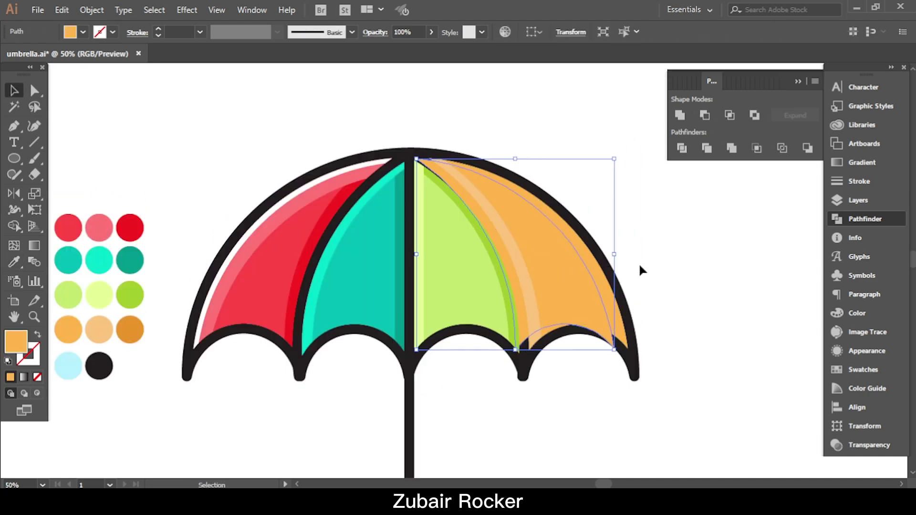
{"action": "left_click", "coordinate": [609, 289]}
{"action": "left_click", "coordinate": [14, 262]}
{"action": "left_click", "coordinate": [129, 329]}
{"action": "left_click", "coordinate": [568, 267], "text": "shift"}
{"action": "left_click", "coordinate": [705, 116]}
Move the whole set of sample colour circles farther up and away from the umbrella's left side
{"action": "key", "text": "ctrl+minus"}
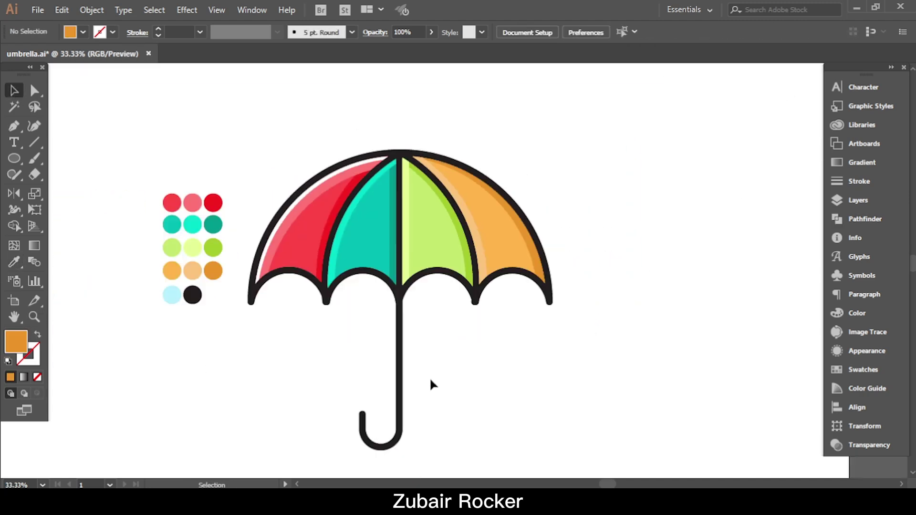
{"action": "left_click", "coordinate": [382, 435]}
{"action": "left_click", "coordinate": [600, 338]}
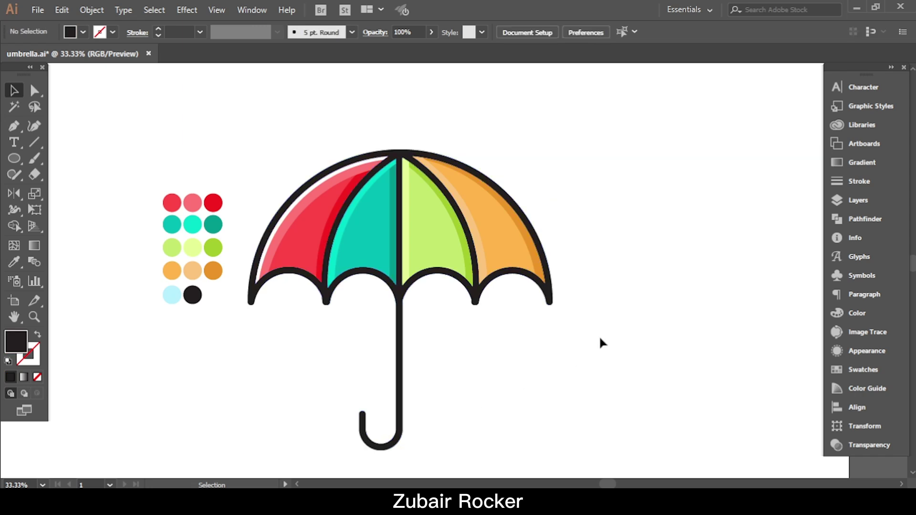
{"action": "left_click_drag", "start_coordinate": [227, 172], "coordinate": [132, 346]}
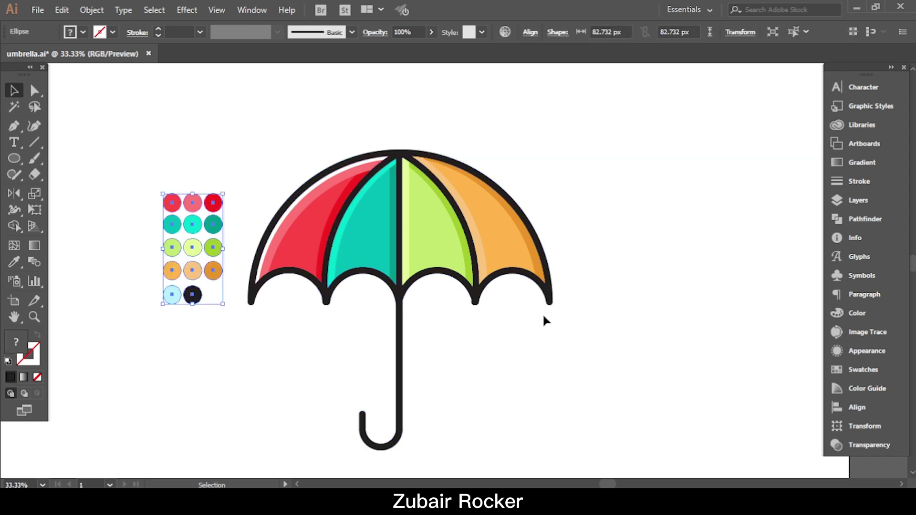
{"action": "left_click_drag", "start_coordinate": [163, 203], "coordinate": [112, 179]}
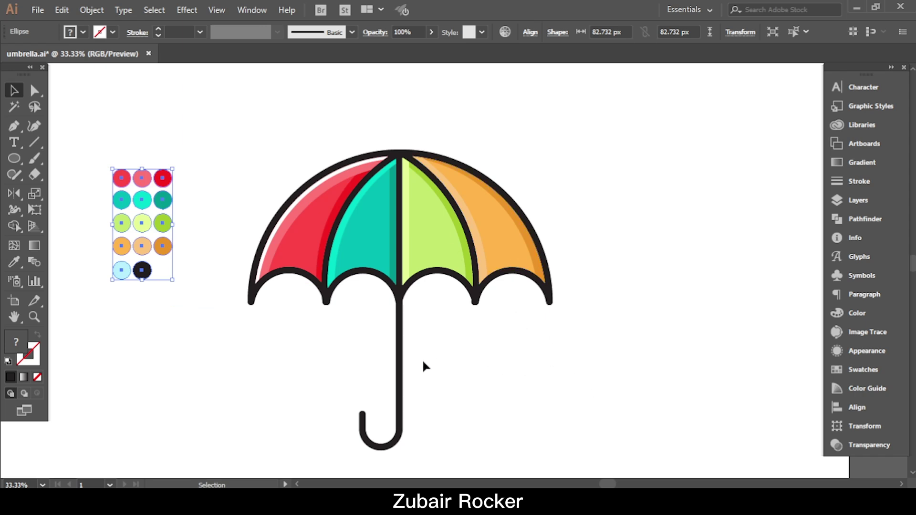
Draw a horizontal line across the shaft just above the hook and split the shaft there with Divide Objects Below
{"action": "left_click", "coordinate": [34, 317]}
{"action": "left_click", "coordinate": [403, 347]}
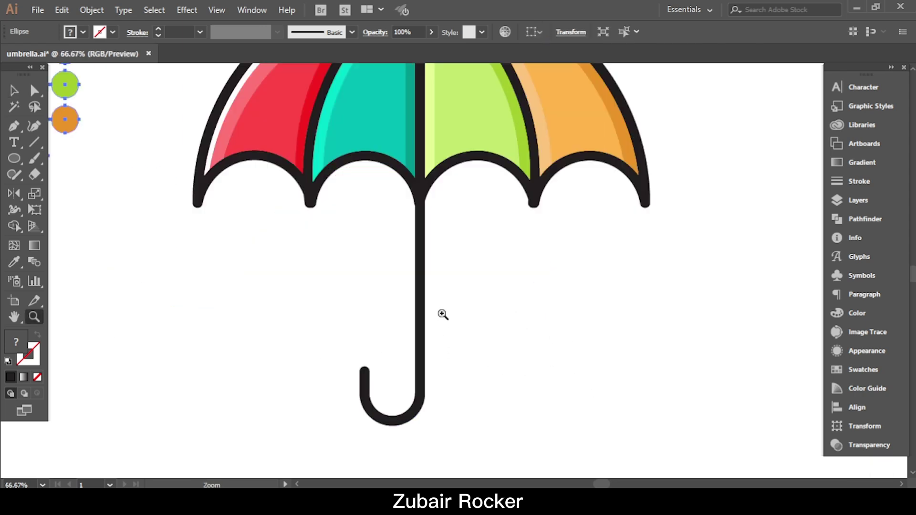
{"action": "left_click", "coordinate": [442, 314]}
{"action": "left_click", "coordinate": [35, 142]}
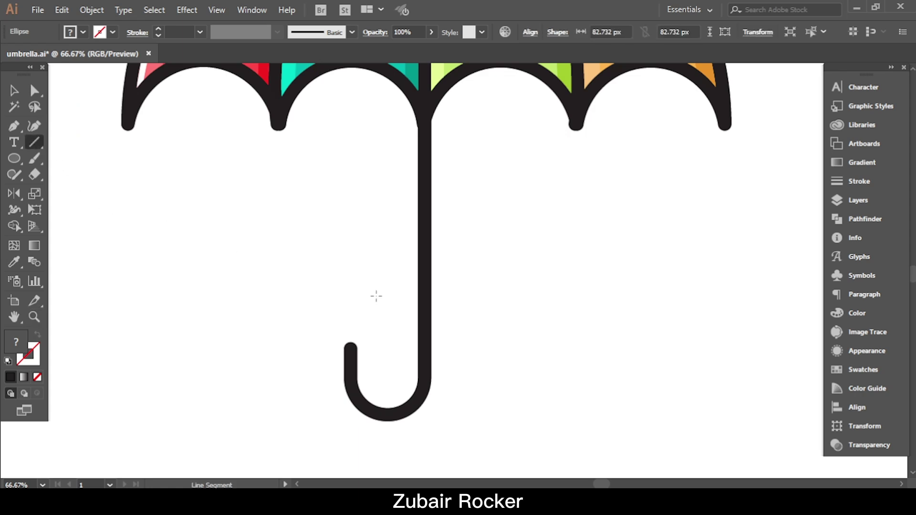
{"action": "left_click_drag", "start_coordinate": [349, 310], "coordinate": [481, 309]}
{"action": "left_click", "coordinate": [11, 92]}
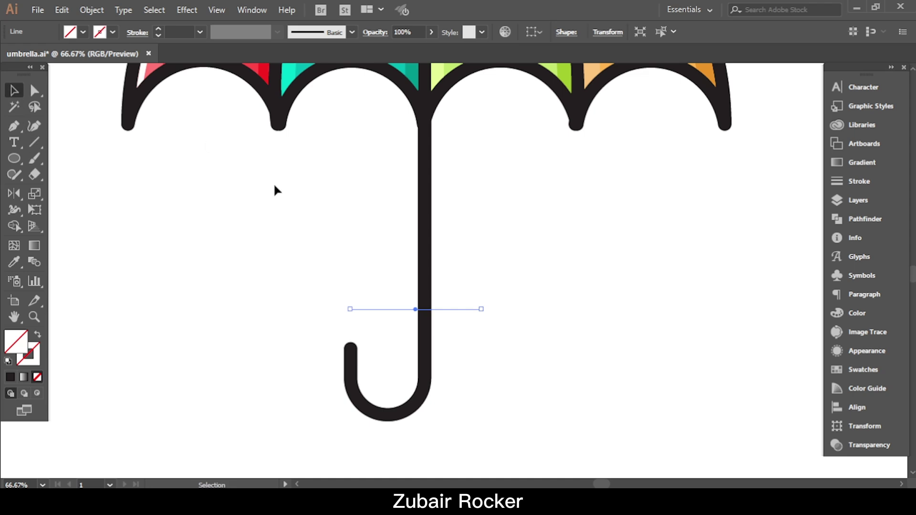
{"action": "left_click", "coordinate": [92, 10]}
{"action": "mouse_move", "coordinate": [203, 300]}
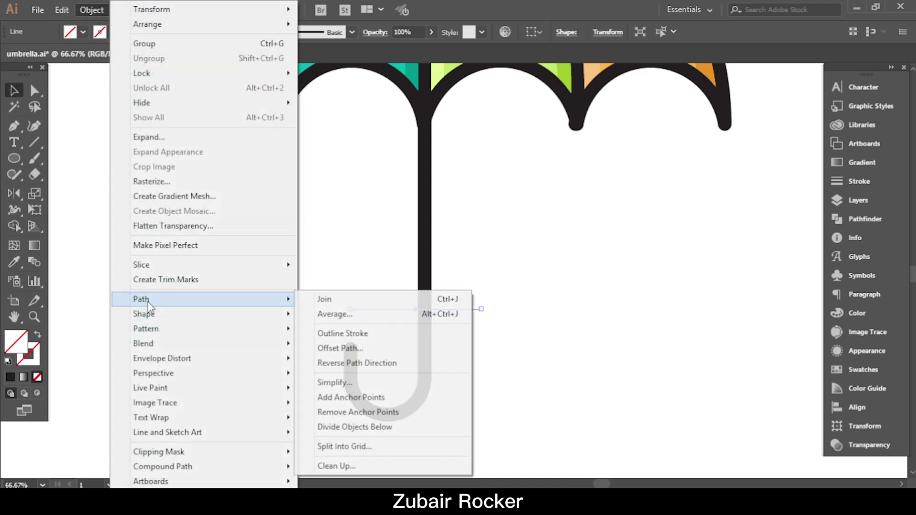
{"action": "left_click", "coordinate": [376, 427]}
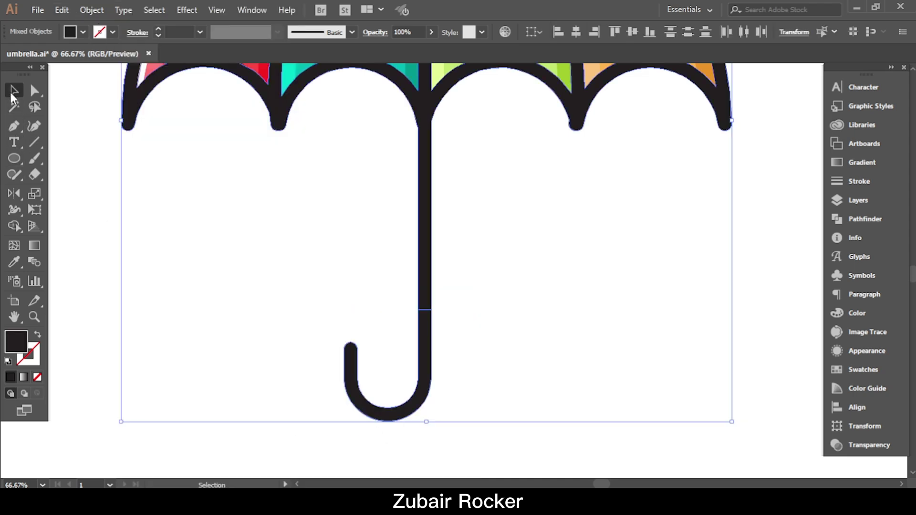
Isolate the separated hook piece and give it a stroke in the shaft's dark colour
{"action": "double_click", "coordinate": [427, 342]}
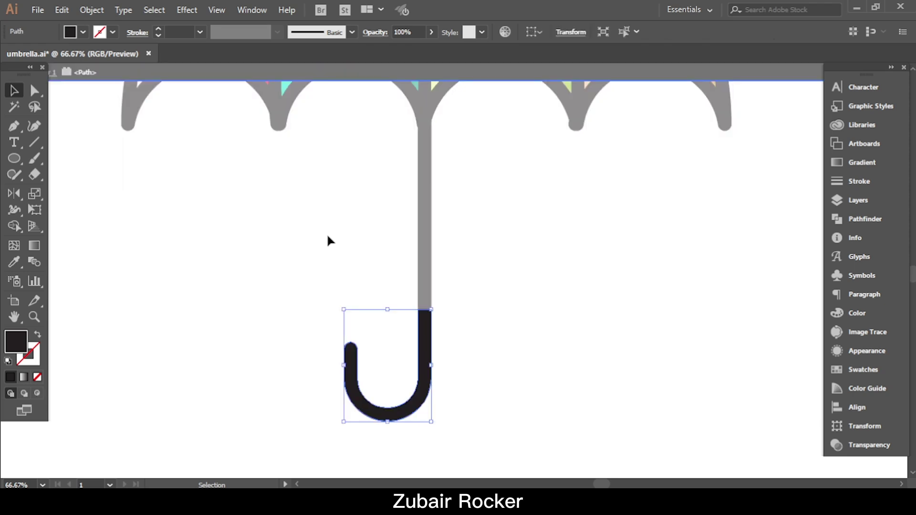
{"action": "left_click", "coordinate": [38, 351]}
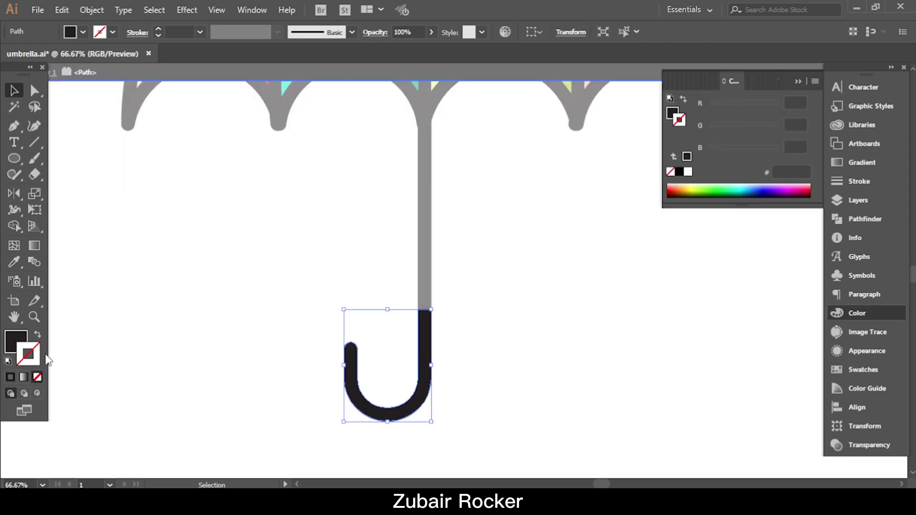
{"action": "left_click", "coordinate": [16, 262]}
{"action": "left_click", "coordinate": [422, 202]}
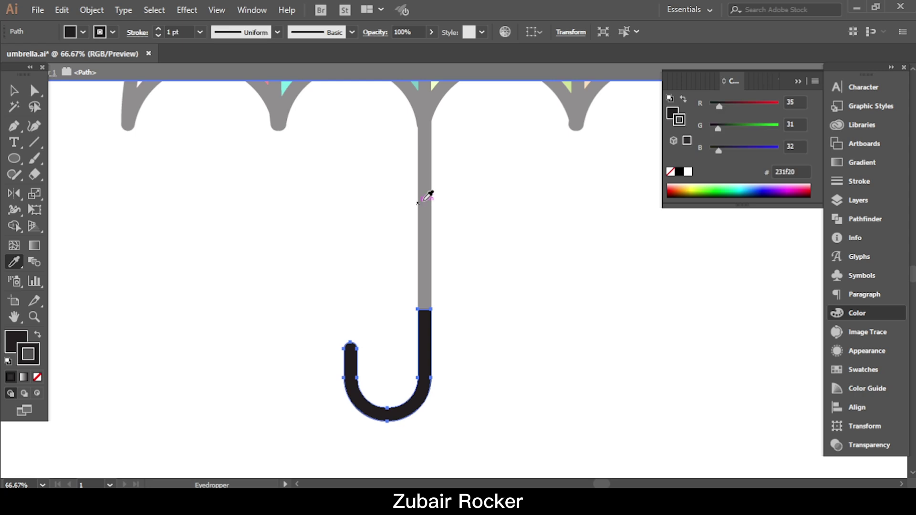
Set the hook's stroke weight to 25 pt and leave isolation mode
{"action": "left_click", "coordinate": [158, 28]}
{"action": "left_click", "coordinate": [158, 28]}
{"action": "left_click", "coordinate": [158, 26]}
{"action": "left_click", "coordinate": [158, 26]}
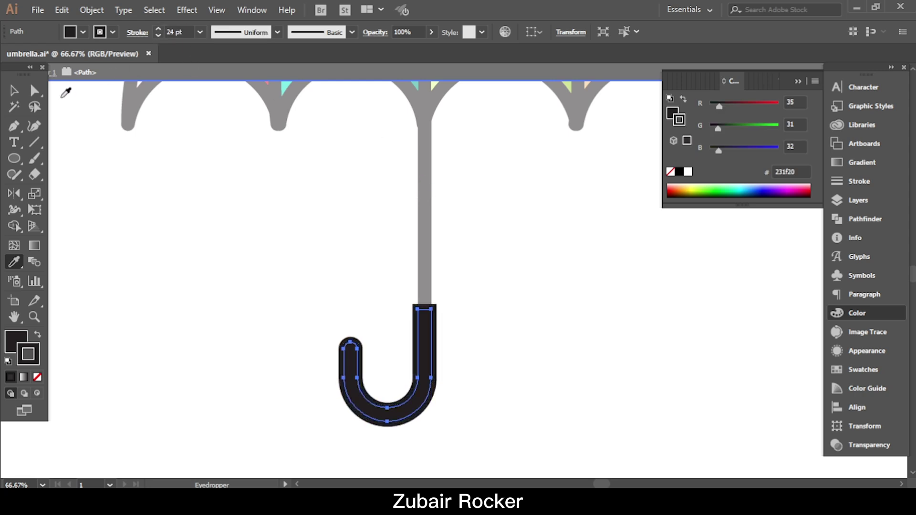
{"action": "left_click", "coordinate": [158, 29]}
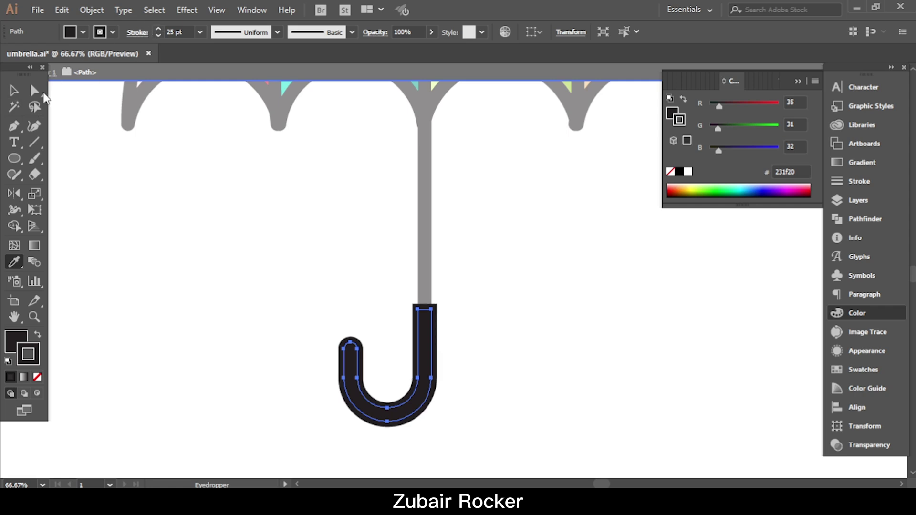
{"action": "key", "text": "v"}
{"action": "double_click", "coordinate": [254, 244]}
Draw a 16 px black circle without a stroke on the shaft's right edge, above the handle
{"action": "key", "text": "z"}
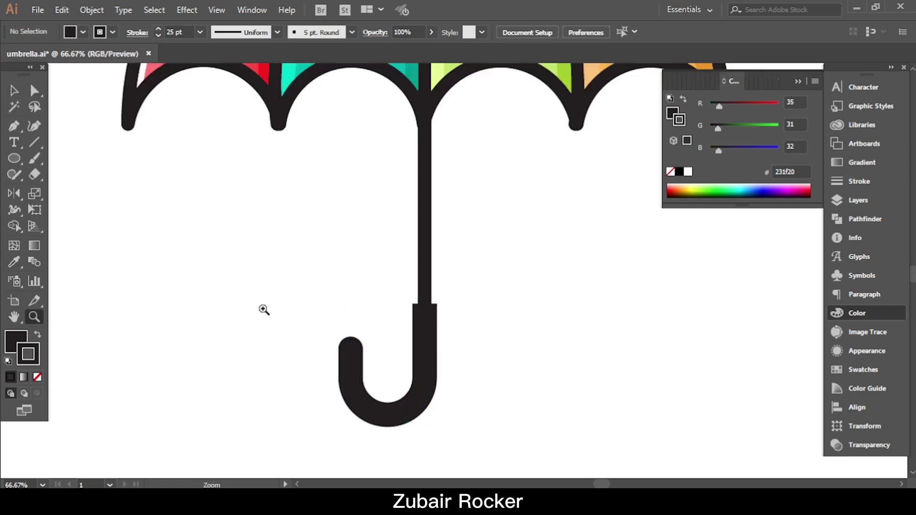
{"action": "left_click", "coordinate": [549, 248]}
{"action": "left_click", "coordinate": [16, 156]}
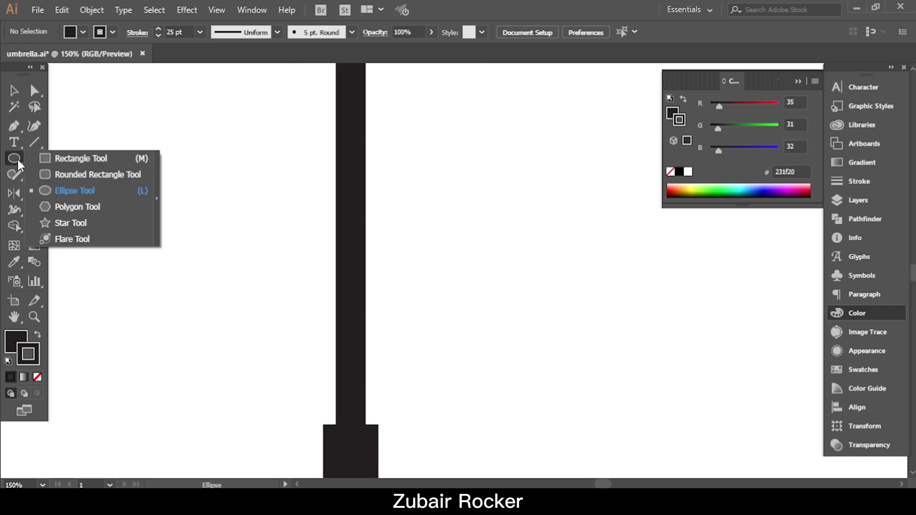
{"action": "left_click", "coordinate": [53, 186]}
{"action": "left_click", "coordinate": [37, 377]}
{"action": "left_click_drag", "start_coordinate": [362, 272], "coordinate": [368, 278]}
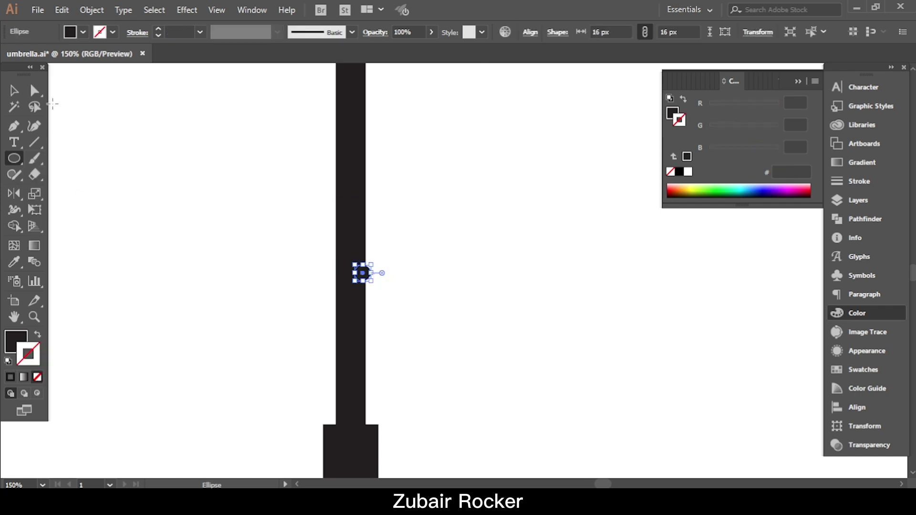
Nudge the small circle sideways until about half of it protrudes from the shaft's right edge
{"action": "left_click", "coordinate": [13, 90]}
{"action": "key", "text": "Right"}
{"action": "key", "text": "Right"}
{"action": "key", "text": "Right"}
{"action": "key", "text": "Right"}
{"action": "key", "text": "Right"}
{"action": "key", "text": "Right"}
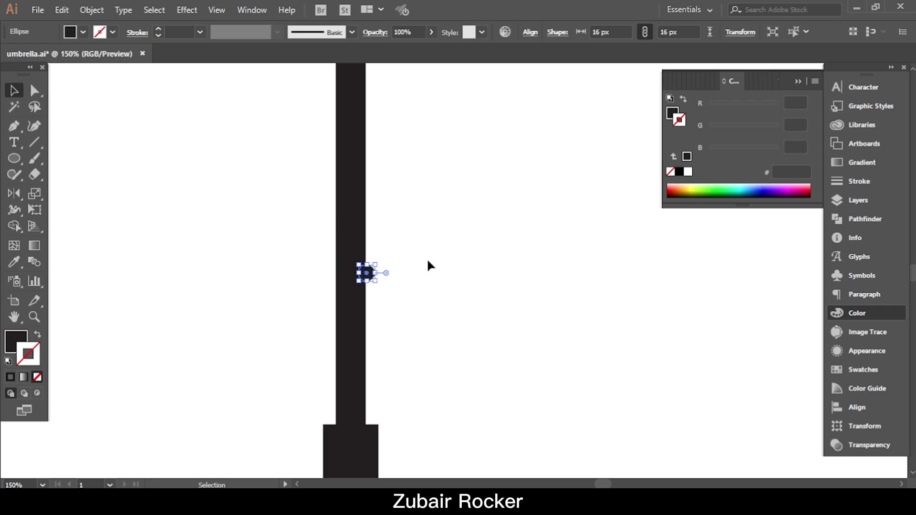
{"action": "left_click", "coordinate": [428, 260]}
{"action": "left_click", "coordinate": [375, 274]}
{"action": "key", "text": "Left"}
{"action": "key", "text": "Left"}
{"action": "left_click", "coordinate": [401, 285]}
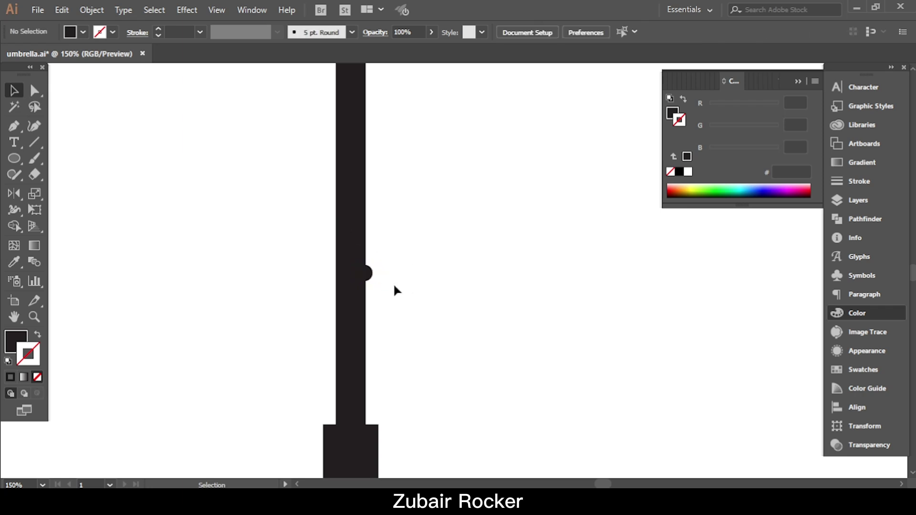
Enlarge the small circle slightly about its centre so it forms a bigger bump on the shaft
{"action": "left_click", "coordinate": [41, 321]}
{"action": "left_click", "coordinate": [467, 199], "text": "alt"}
{"action": "left_click", "coordinate": [456, 199], "text": "alt"}
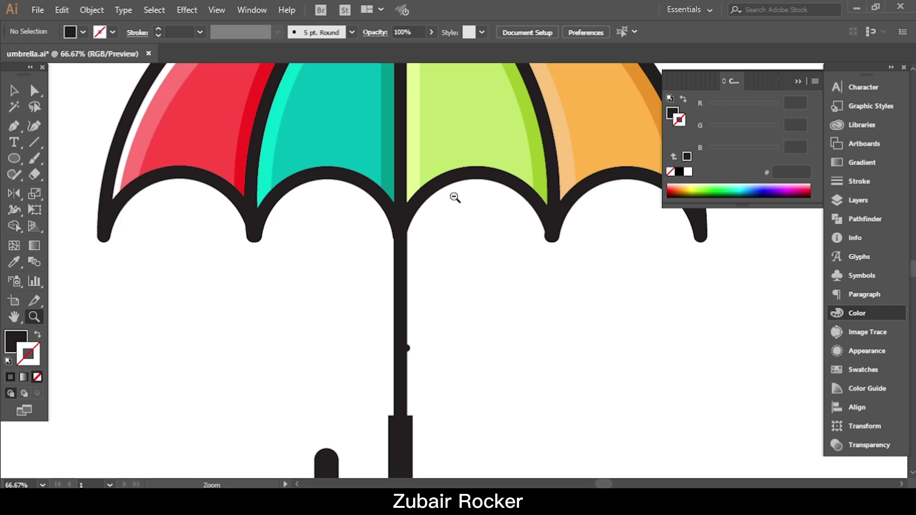
{"action": "left_click", "coordinate": [455, 197], "text": "alt"}
{"action": "left_click", "coordinate": [439, 292]}
{"action": "left_click", "coordinate": [434, 321]}
{"action": "left_click", "coordinate": [460, 317]}
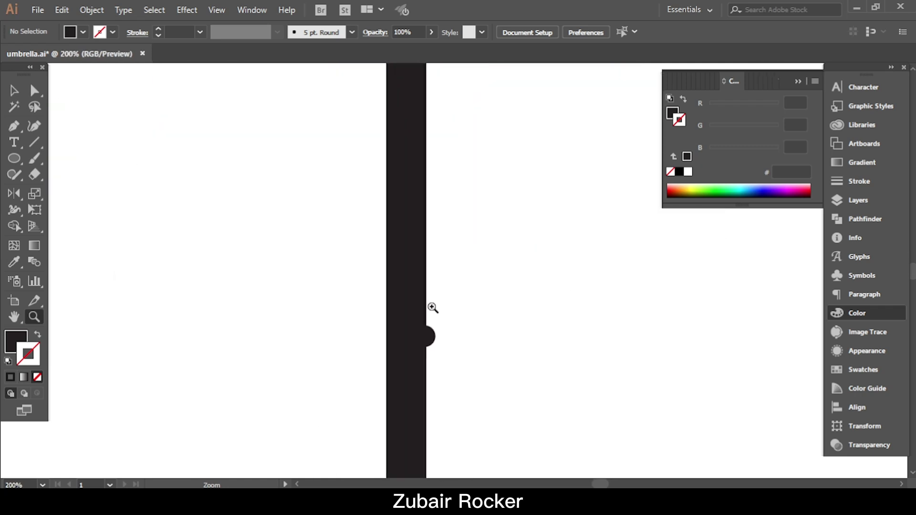
{"action": "key", "text": "v"}
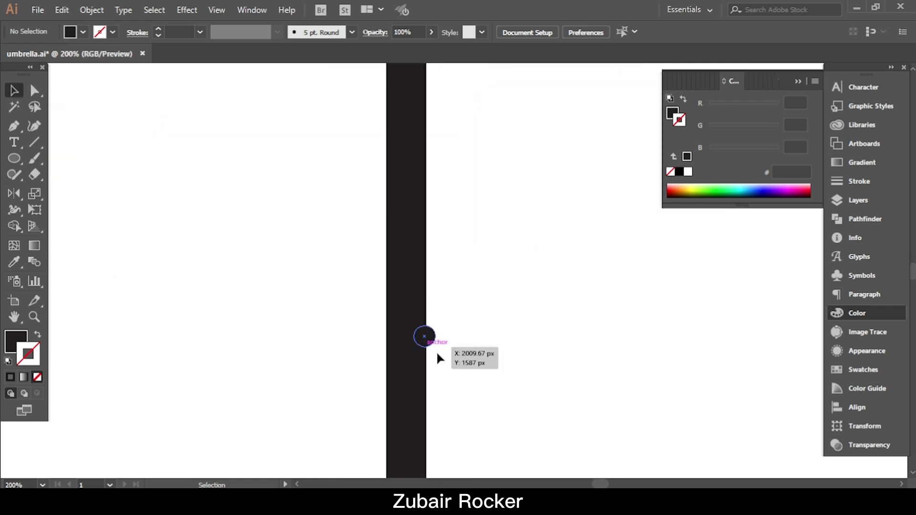
{"action": "left_click", "coordinate": [432, 339]}
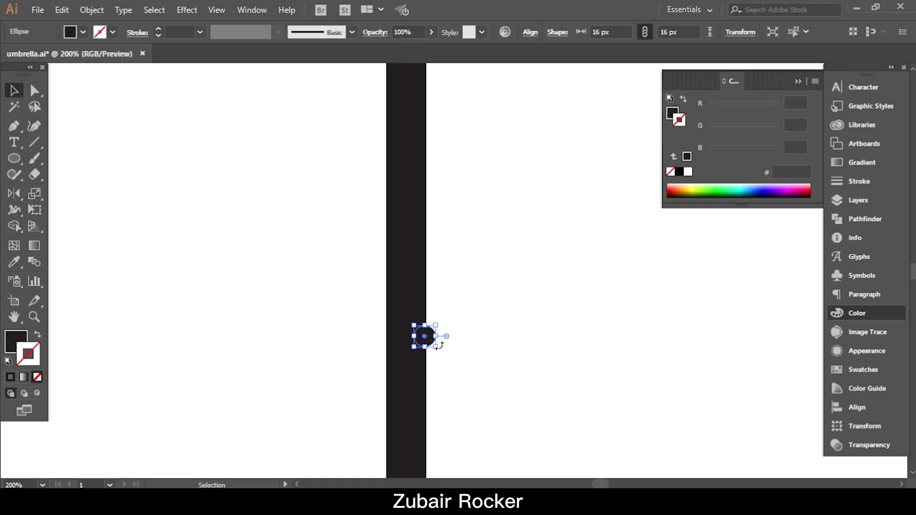
{"action": "left_click_drag", "start_coordinate": [435, 347], "coordinate": [447, 354]}
{"action": "left_click", "coordinate": [490, 364]}
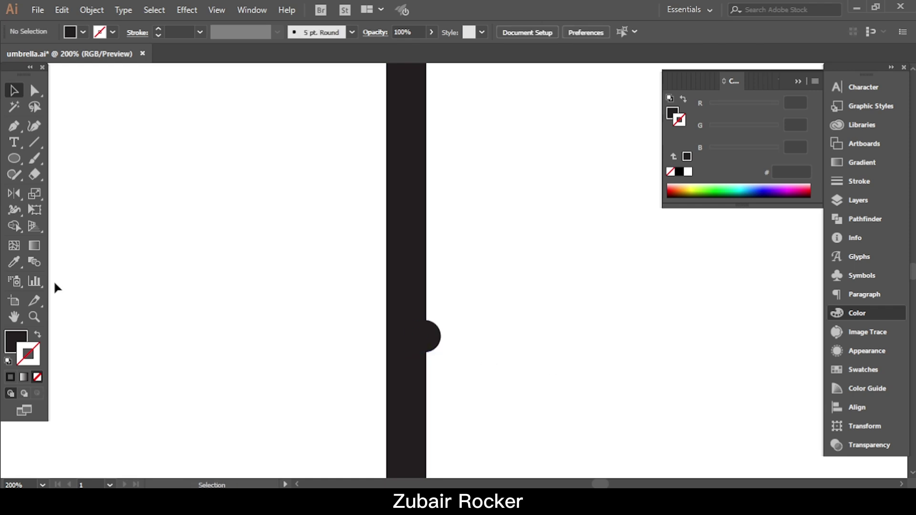
Draw a small black circle without a stroke on the outline at the canopy's top centre
{"action": "left_click", "coordinate": [34, 317]}
{"action": "left_click", "coordinate": [467, 198], "text": "alt"}
{"action": "left_click", "coordinate": [467, 198], "text": "alt"}
{"action": "left_click", "coordinate": [422, 194], "text": "alt"}
{"action": "left_click", "coordinate": [511, 201], "text": "alt"}
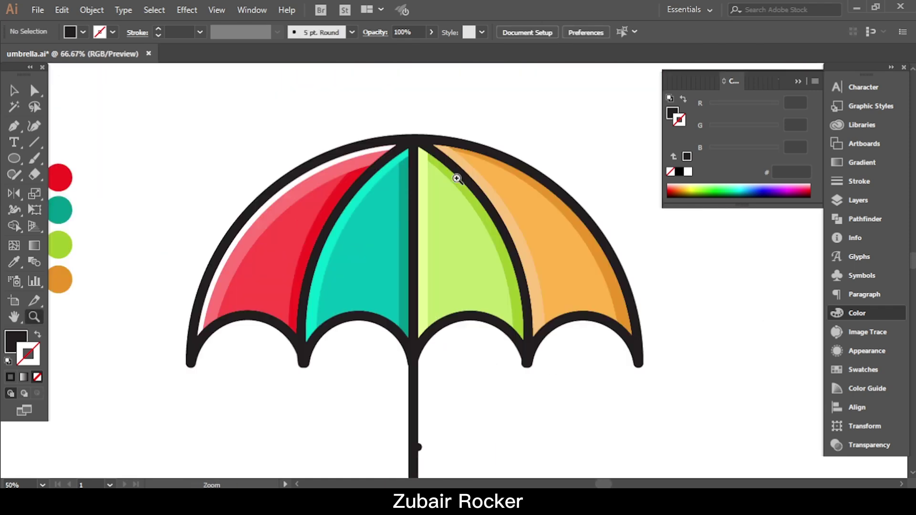
{"action": "left_click", "coordinate": [457, 177]}
{"action": "left_click", "coordinate": [456, 180]}
{"action": "left_click", "coordinate": [402, 268]}
{"action": "left_click", "coordinate": [391, 249]}
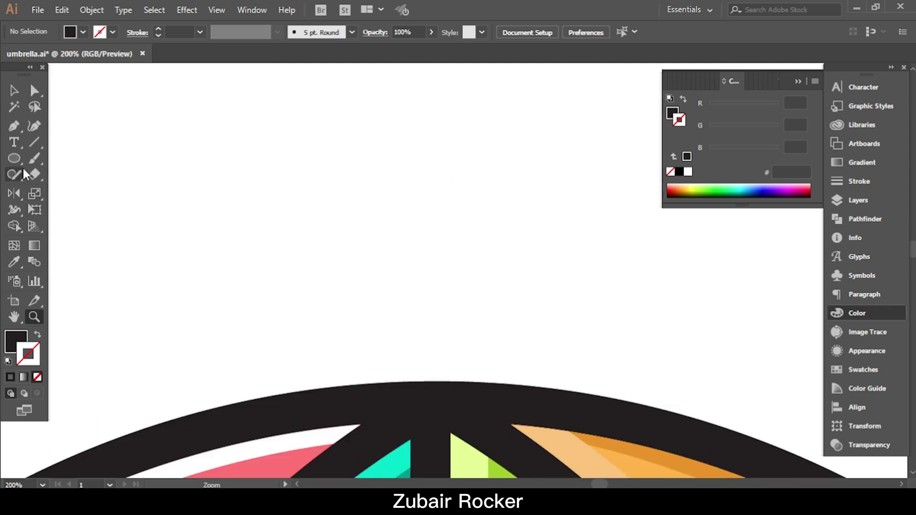
{"action": "left_click", "coordinate": [14, 159]}
{"action": "scroll", "coordinate": [515, 343], "scroll_direction": "down", "scroll_amount": 1}
{"action": "left_click", "coordinate": [798, 83]}
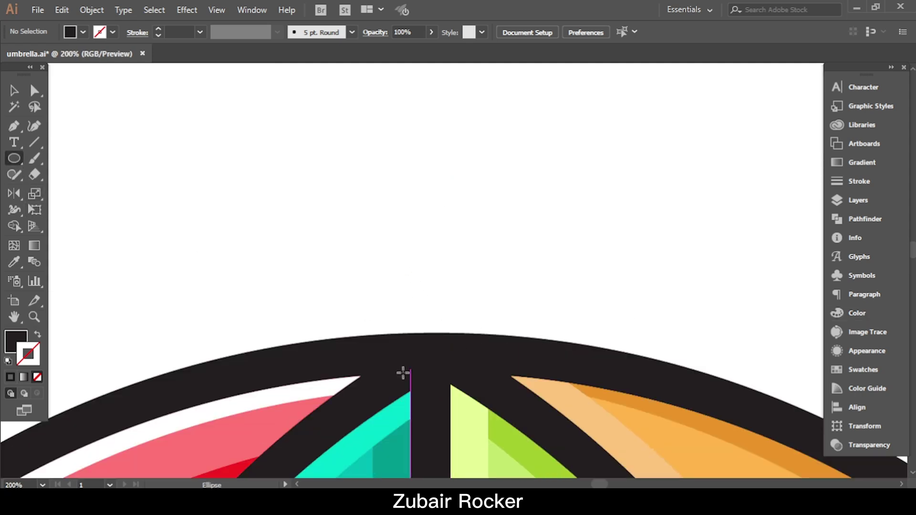
{"action": "left_click_drag", "start_coordinate": [431, 347], "coordinate": [465, 380]}
Move the circle slightly upward so its upper half protrudes above the canopy outline as a cap
{"action": "left_click", "coordinate": [14, 92]}
{"action": "left_click", "coordinate": [315, 238]}
{"action": "left_click_drag", "start_coordinate": [441, 337], "coordinate": [443, 325]}
{"action": "left_click", "coordinate": [516, 295]}
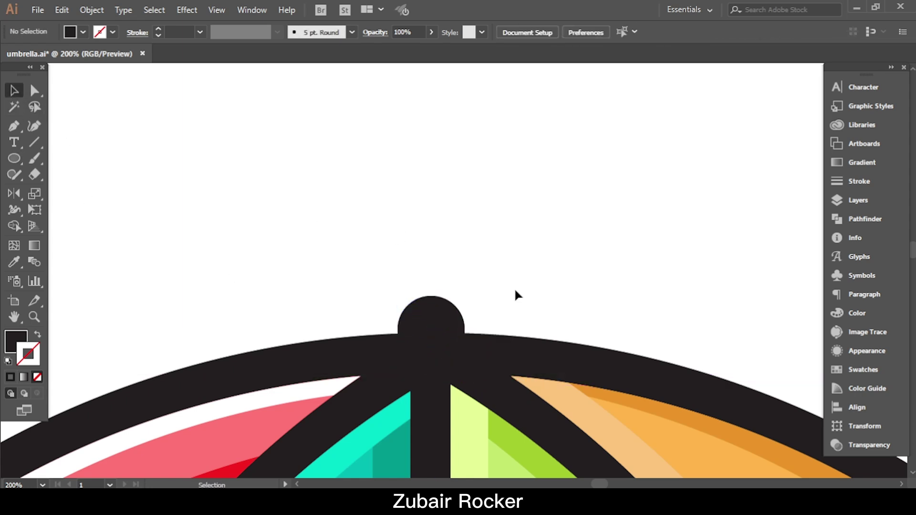
Try to bring the green panel's shadow strip forward one level, and undo the change
{"action": "left_click", "coordinate": [38, 320]}
{"action": "left_click", "coordinate": [456, 362], "text": "alt"}
{"action": "left_click", "coordinate": [479, 341], "text": "alt"}
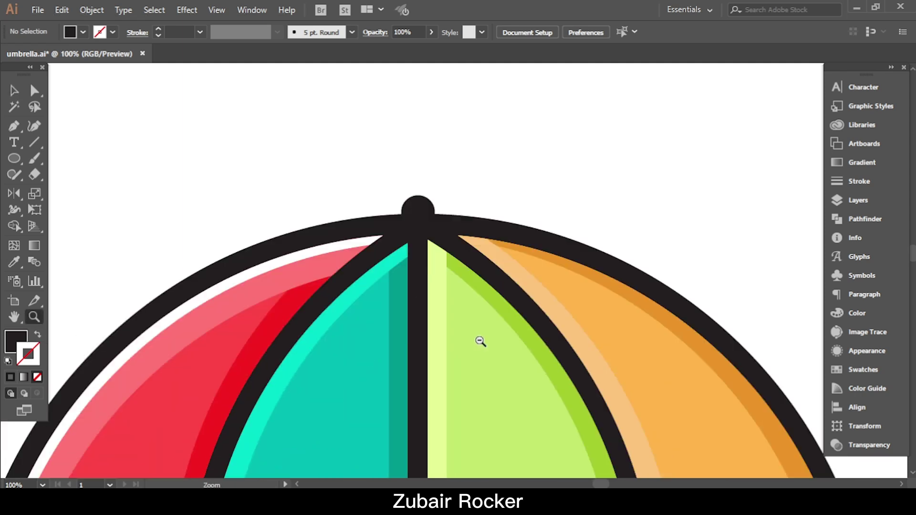
{"action": "left_click", "coordinate": [480, 341], "text": "alt"}
{"action": "left_click", "coordinate": [486, 316], "text": "alt"}
{"action": "left_click", "coordinate": [433, 278], "text": "alt"}
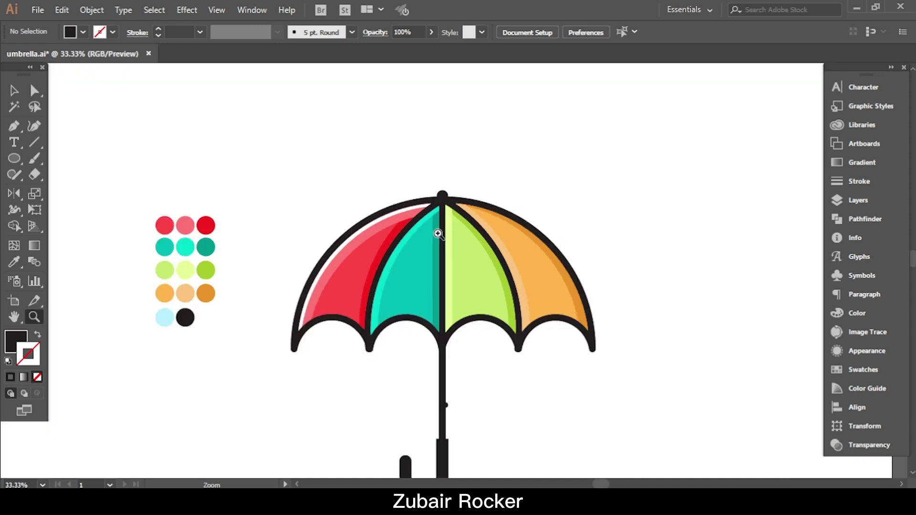
{"action": "left_click", "coordinate": [476, 287]}
{"action": "left_click", "coordinate": [13, 91]}
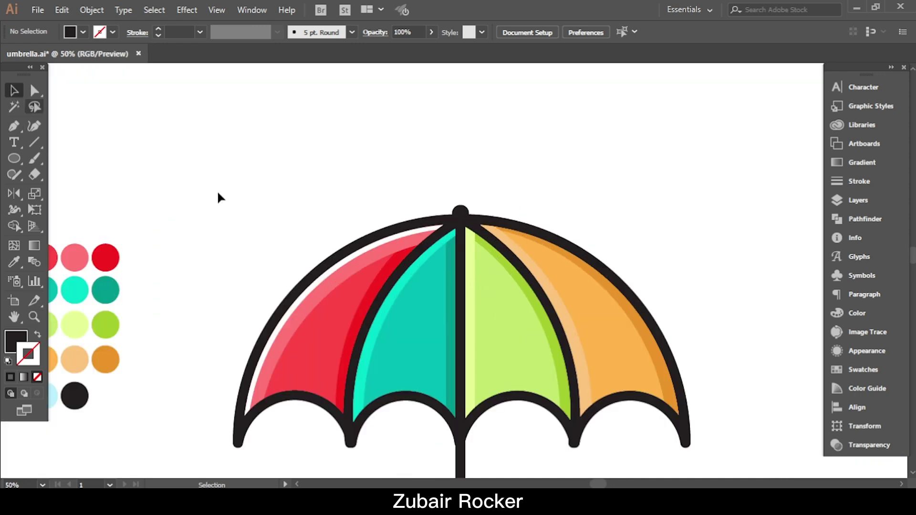
{"action": "left_click", "coordinate": [525, 290]}
{"action": "left_click", "coordinate": [92, 10]}
{"action": "mouse_move", "coordinate": [221, 27]}
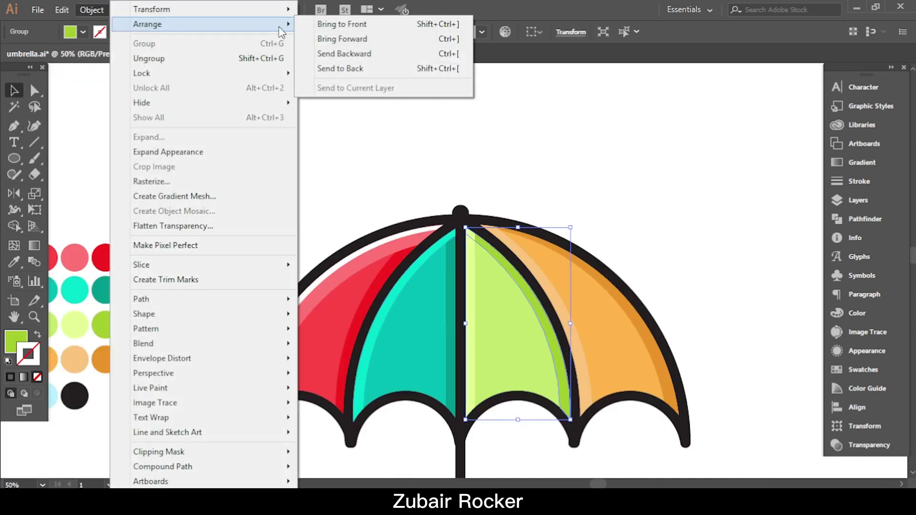
{"action": "left_click", "coordinate": [353, 38]}
{"action": "left_click", "coordinate": [556, 148]}
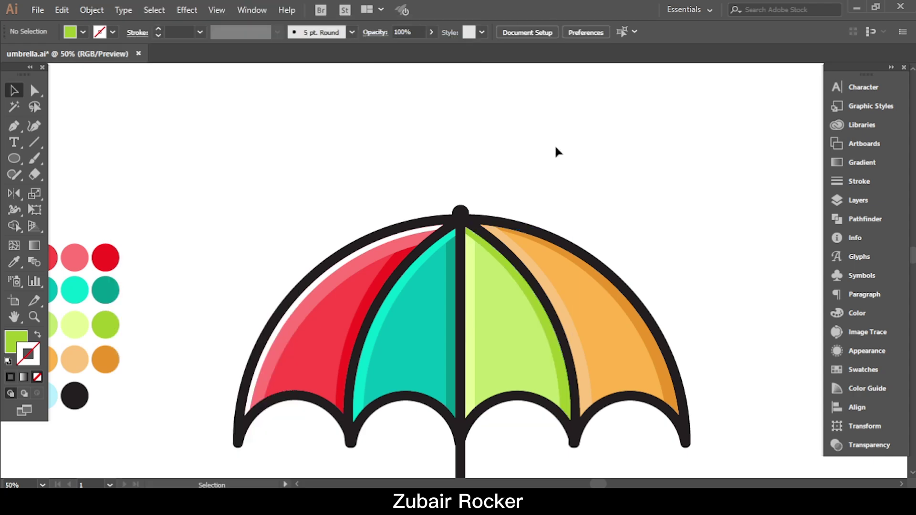
{"action": "left_click", "coordinate": [61, 10]}
{"action": "left_click", "coordinate": [109, 25]}
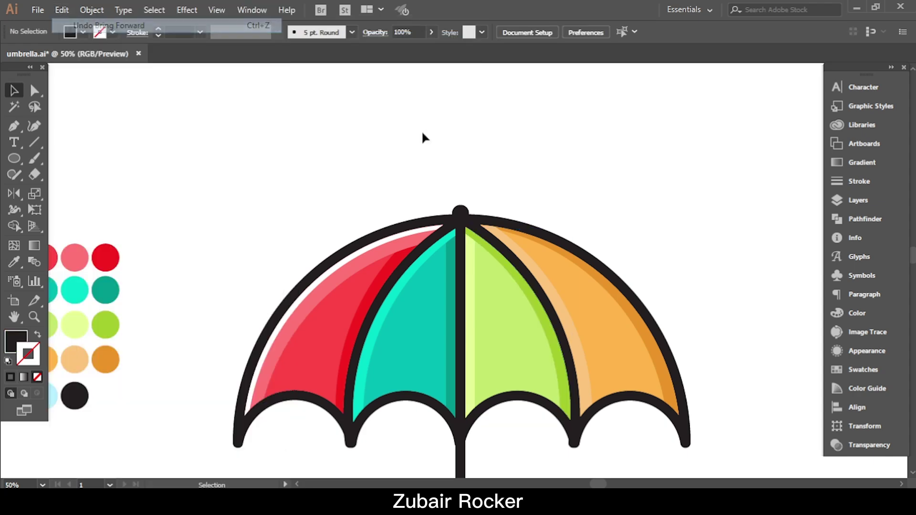
Group all parts of the umbrella and rotate the group about 45° clockwise
{"action": "left_click", "coordinate": [32, 316]}
{"action": "left_click", "coordinate": [479, 336], "text": "alt"}
{"action": "left_click", "coordinate": [484, 332], "text": "alt"}
{"action": "left_click", "coordinate": [483, 333], "text": "alt"}
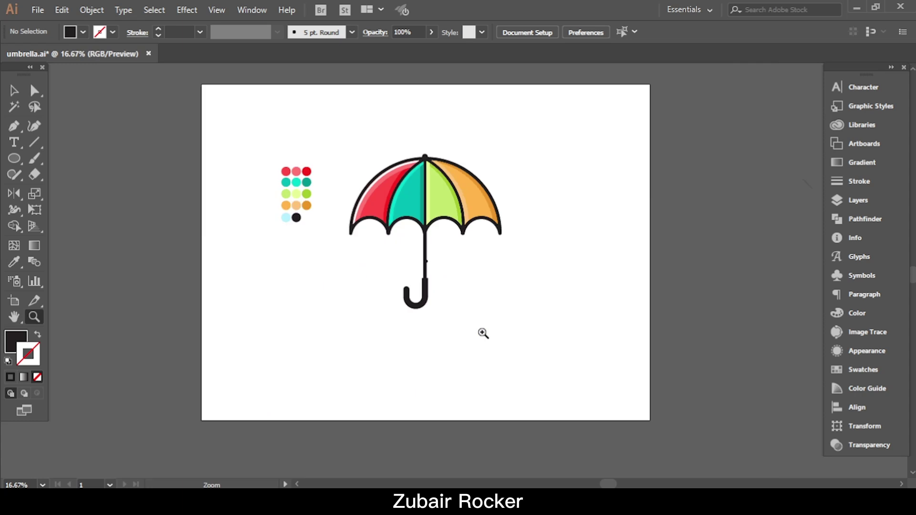
{"action": "left_click", "coordinate": [461, 299]}
{"action": "key", "text": "v"}
{"action": "left_click_drag", "start_coordinate": [533, 99], "coordinate": [291, 411]}
{"action": "key", "text": "a"}
{"action": "key", "text": "v"}
{"action": "key", "text": "ctrl+g"}
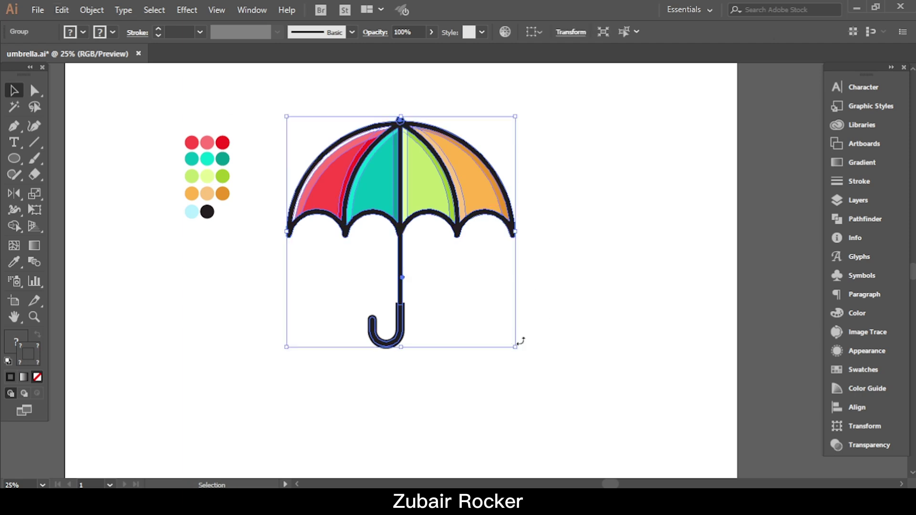
{"action": "left_click_drag", "start_coordinate": [523, 351], "coordinate": [444, 397]}
{"action": "left_click", "coordinate": [529, 379]}
Draw a flat black ellipse about 819 by 144 px beneath the tilted umbrella as its ground shadow
{"action": "left_click_drag", "start_coordinate": [17, 161], "coordinate": [56, 193]}
{"action": "left_click_drag", "start_coordinate": [351, 325], "coordinate": [488, 347]}
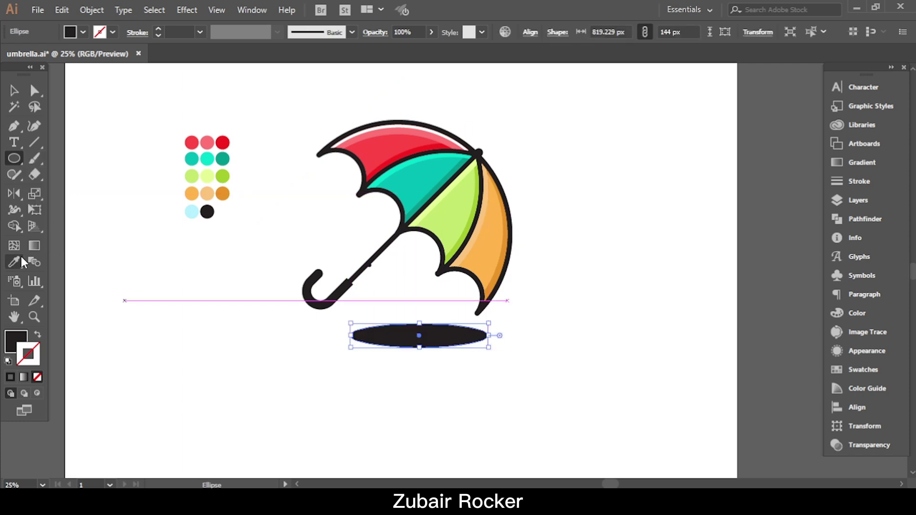
{"action": "left_click", "coordinate": [13, 95]}
Set the shadow ellipse's opacity to 50% and shift it slightly to the left under the umbrella
{"action": "left_click", "coordinate": [403, 32]}
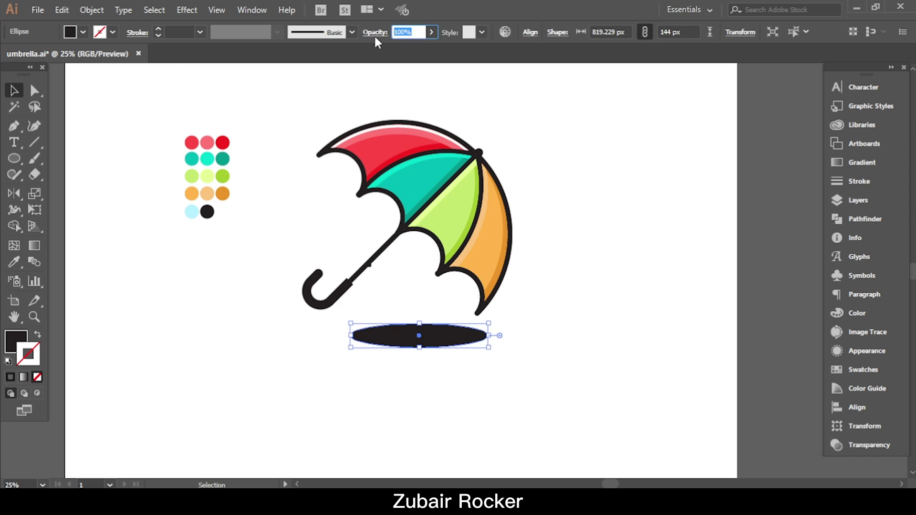
{"action": "type", "text": "50"}
{"action": "key", "text": "Return"}
{"action": "mouse_move", "coordinate": [447, 333]}
{"action": "left_mouse_down"}
{"action": "mouse_move", "coordinate": [425, 337]}
{"action": "mouse_move", "coordinate": [445, 348]}
{"action": "left_mouse_up"}
{"action": "left_click", "coordinate": [569, 339]}
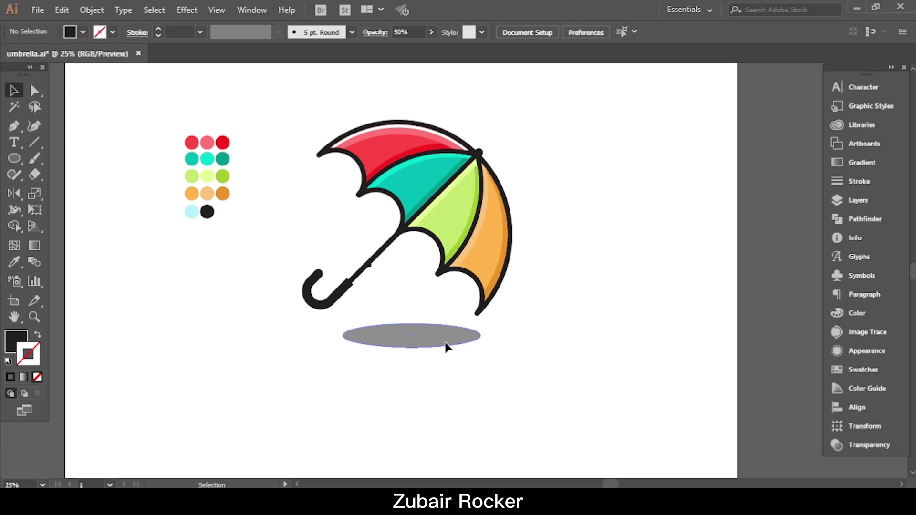
Move all the colour swatch circles off the artboard to its left side
{"action": "left_click", "coordinate": [32, 317]}
{"action": "left_click", "coordinate": [482, 282], "text": "alt"}
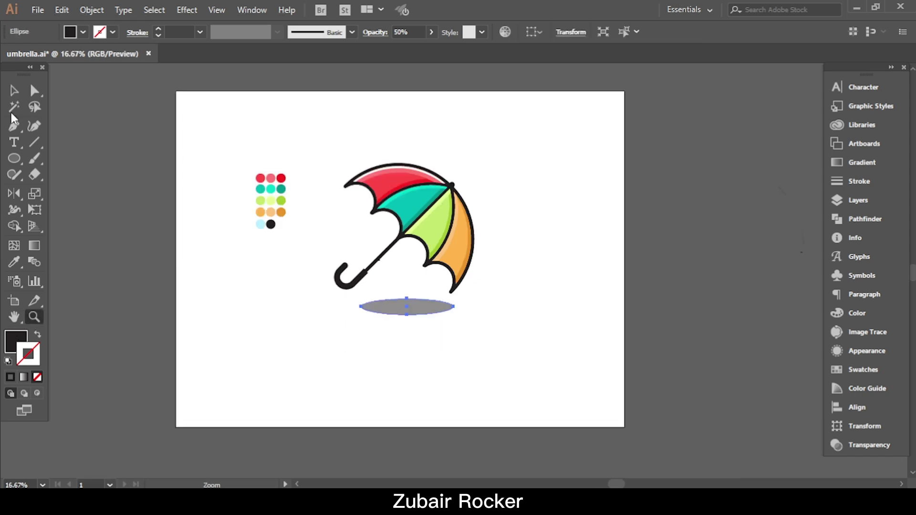
{"action": "left_click", "coordinate": [14, 91]}
{"action": "left_click_drag", "start_coordinate": [297, 146], "coordinate": [210, 274]}
{"action": "left_click_drag", "start_coordinate": [272, 190], "coordinate": [131, 134]}
{"action": "left_click", "coordinate": [240, 136]}
Add a rectangle covering the whole artboard behind the artwork and fill it with the sampled pale blue swatch
{"action": "left_click_drag", "start_coordinate": [14, 158], "coordinate": [52, 158]}
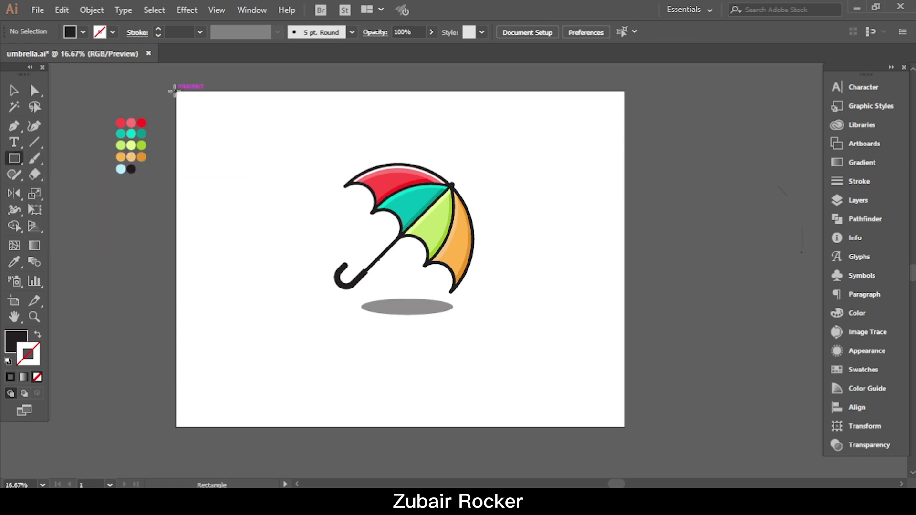
{"action": "left_click_drag", "start_coordinate": [175, 90], "coordinate": [624, 427]}
{"action": "left_click", "coordinate": [92, 10]}
{"action": "mouse_move", "coordinate": [153, 22]}
{"action": "left_click", "coordinate": [340, 68]}
{"action": "left_click", "coordinate": [14, 262]}
{"action": "left_click", "coordinate": [120, 169]}
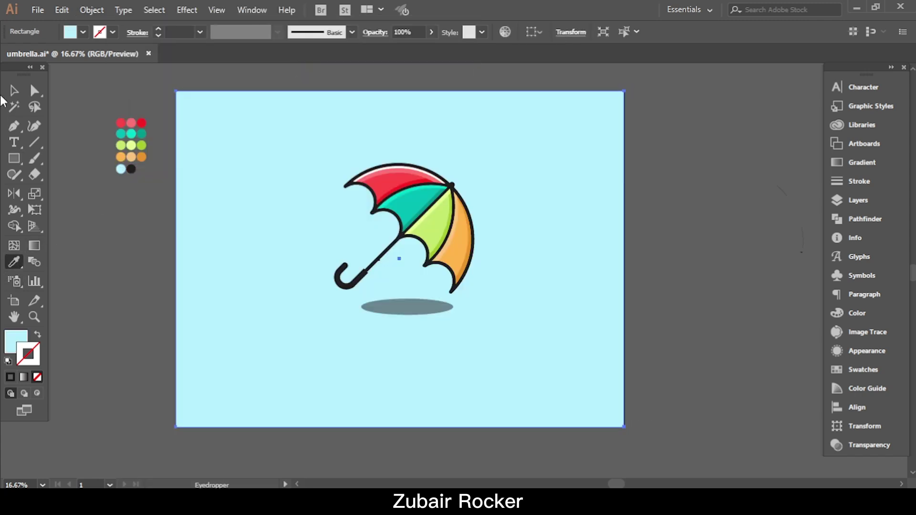
Delete all the colour swatch circles beside the artboard
{"action": "left_click", "coordinate": [6, 90]}
{"action": "left_click_drag", "start_coordinate": [158, 108], "coordinate": [79, 251]}
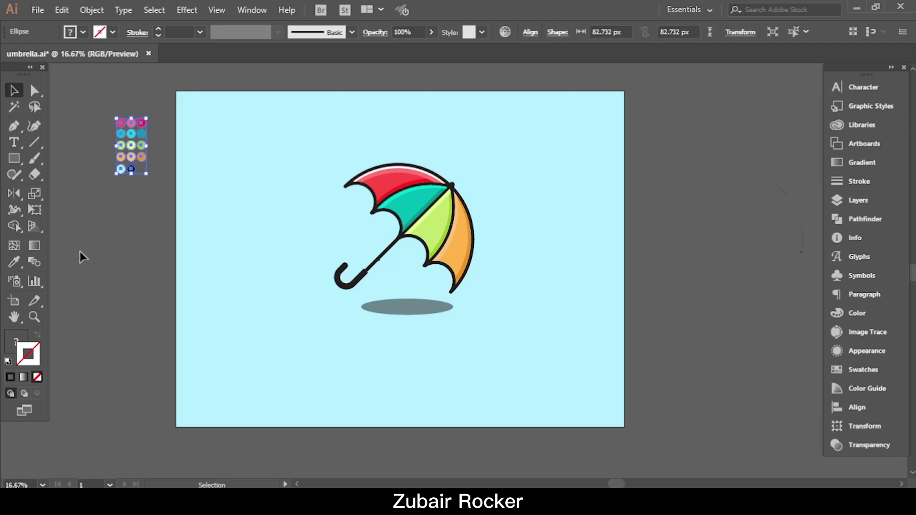
{"action": "key", "text": "Delete"}
{"action": "left_click", "coordinate": [34, 318]}
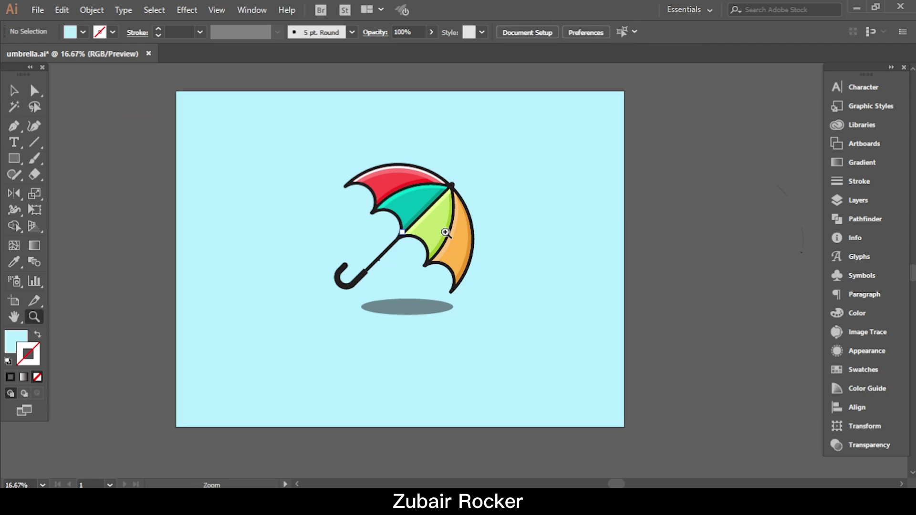
{"action": "left_click", "coordinate": [442, 256]}
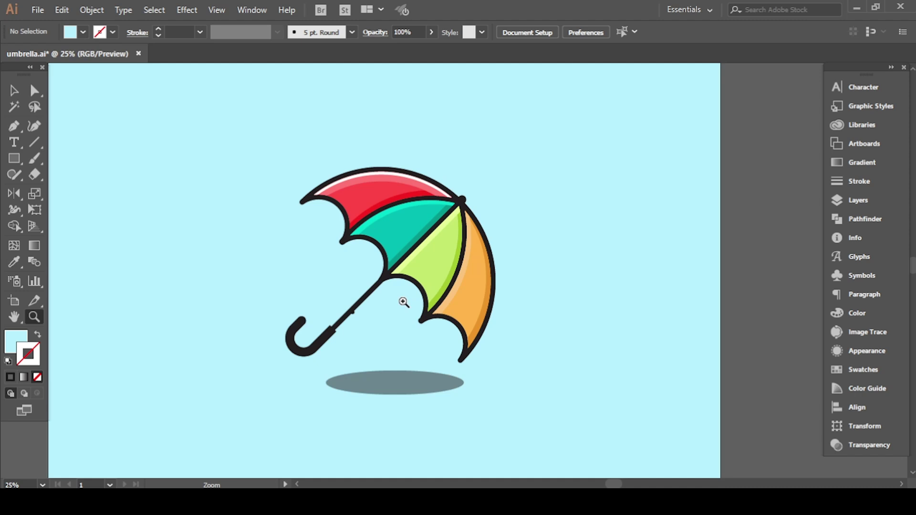
{"action": "left_click", "coordinate": [418, 288]}
{"action": "scroll", "coordinate": [478, 259], "scroll_direction": "up", "scroll_amount": 1}
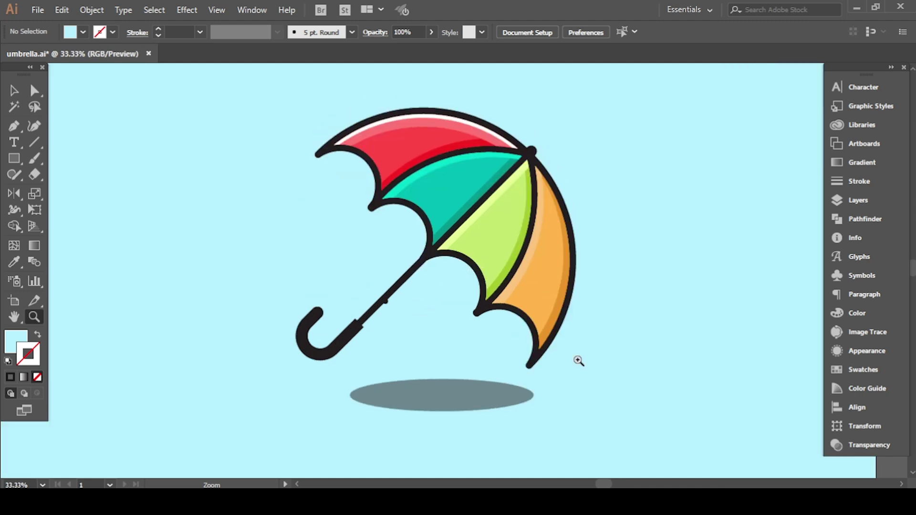
{"action": "left_click", "coordinate": [901, 484]}
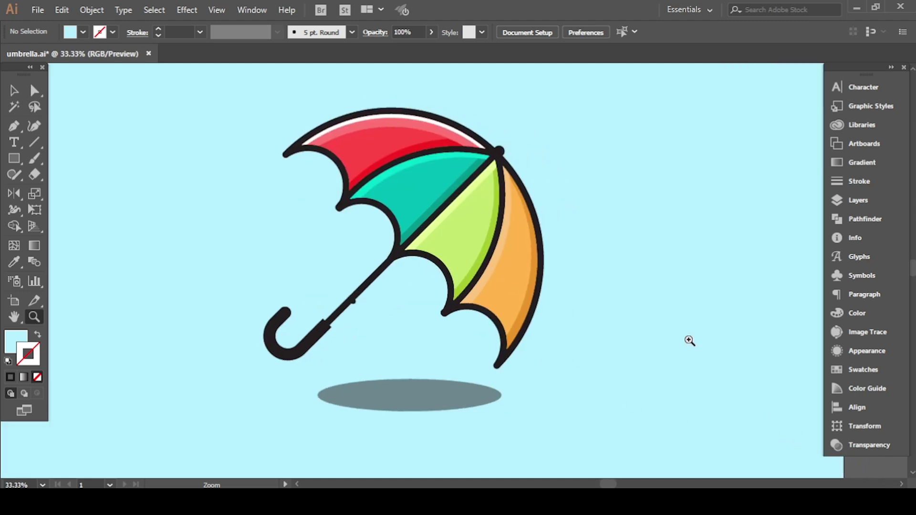
{"action": "scroll", "coordinate": [690, 340], "scroll_direction": "up", "scroll_amount": 1}
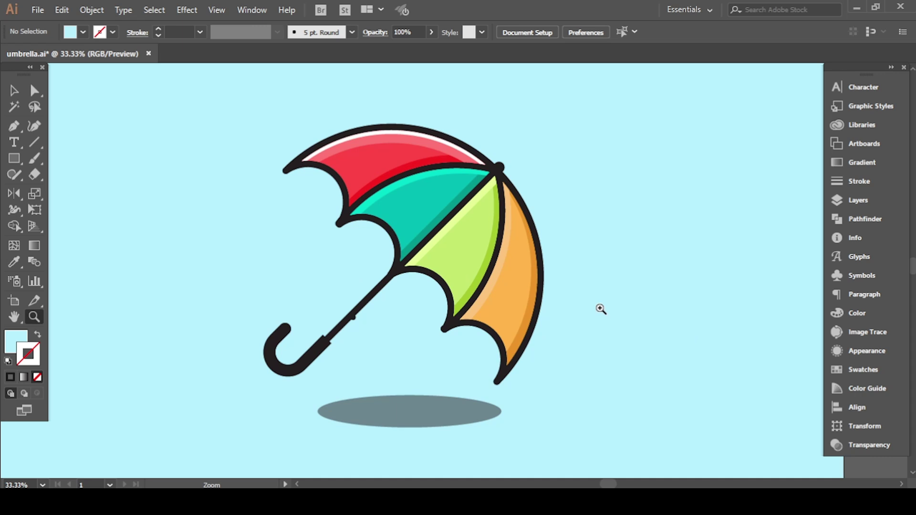